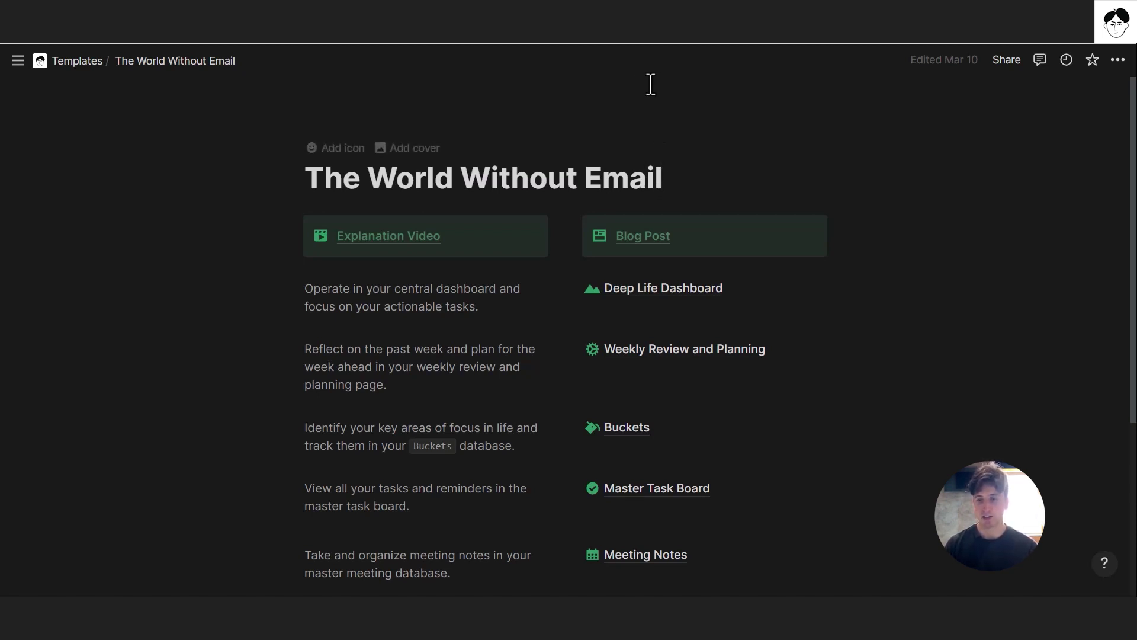
# Show The World Without Email's updates, then its Analytics views chart, viewers and editors.
pyautogui.click(1067, 70)
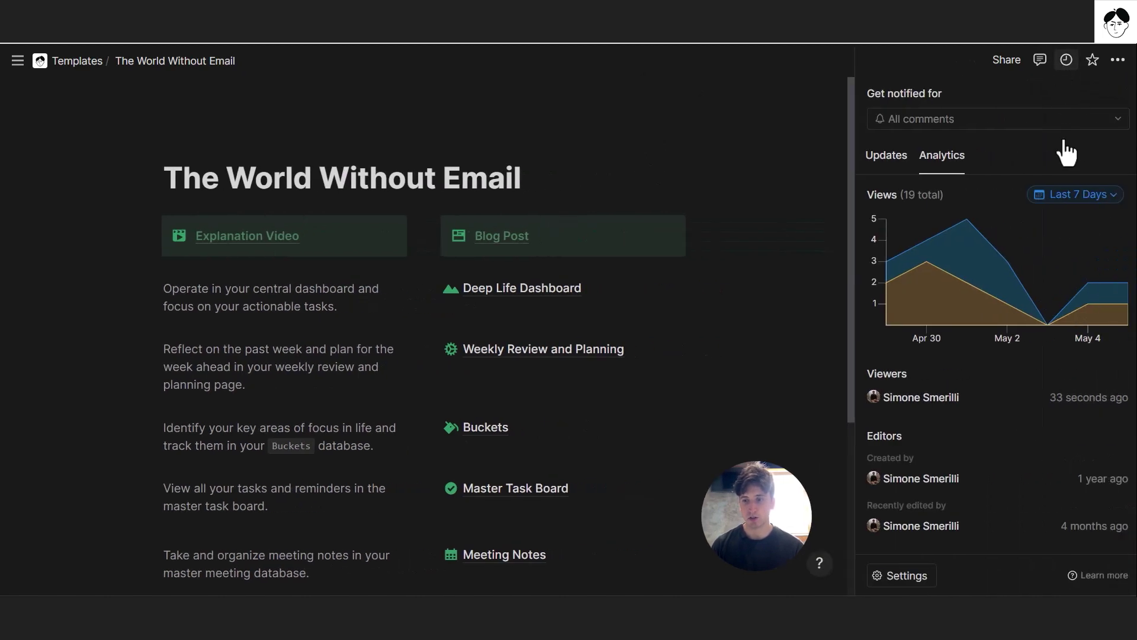
pyautogui.click(896, 162)
pyautogui.click(940, 159)
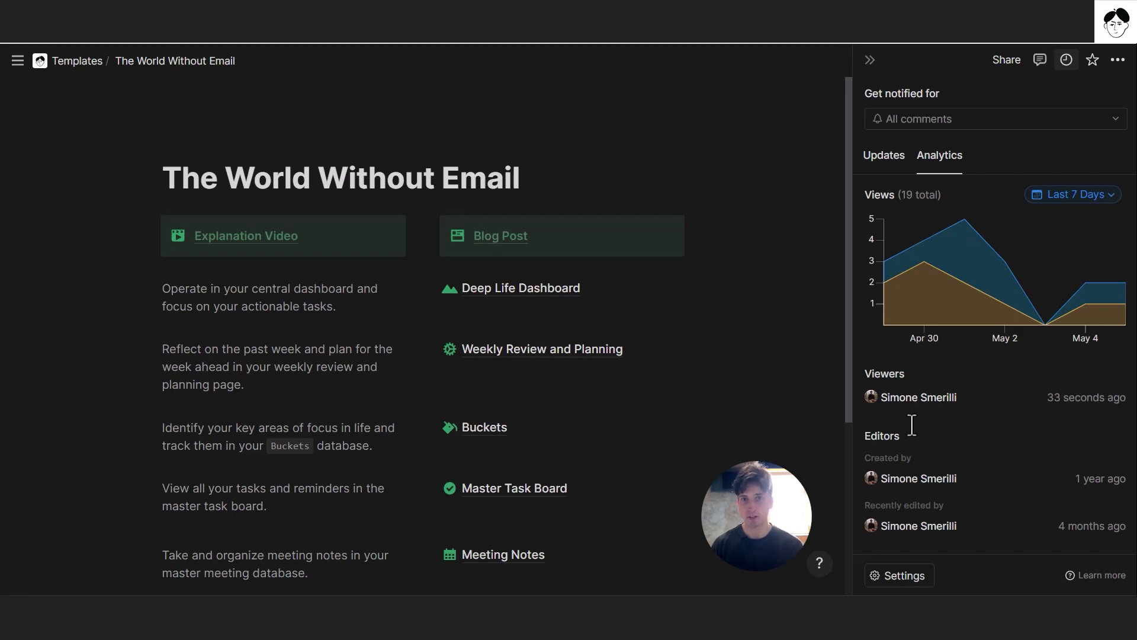
pyautogui.click(924, 578)
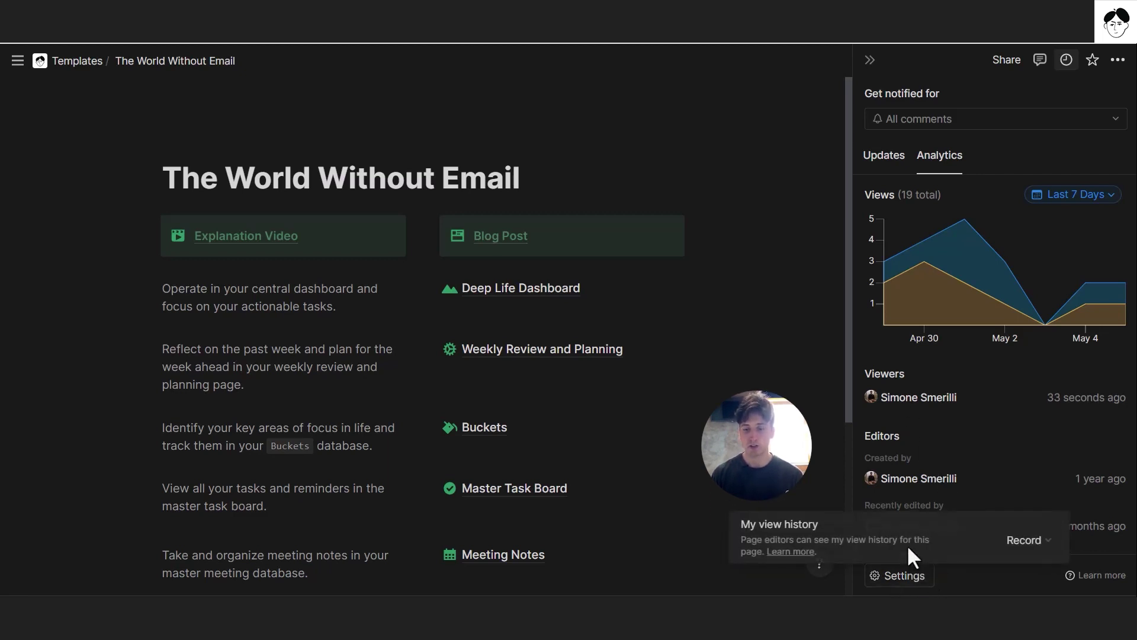
pyautogui.click(1027, 548)
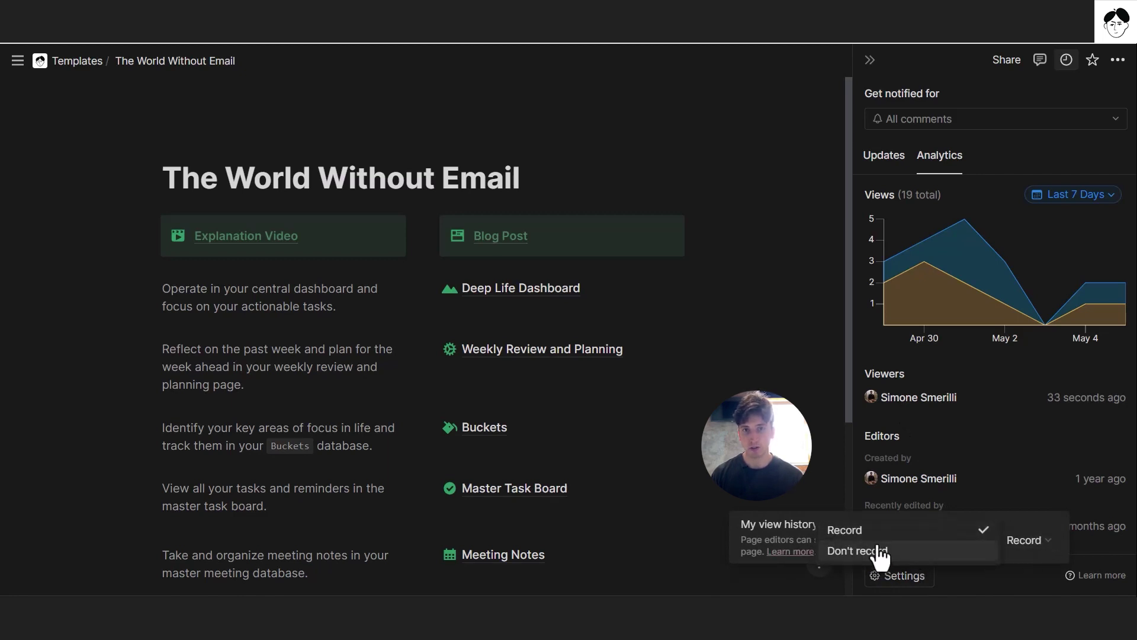
pyautogui.click(922, 462)
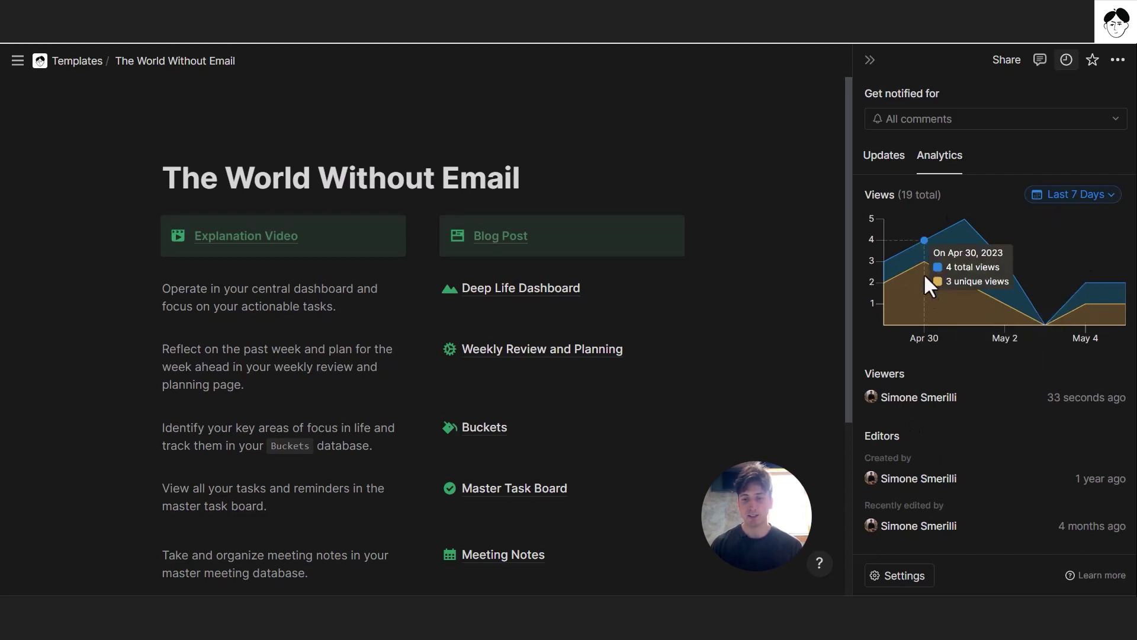
pyautogui.moveTo(961, 252)
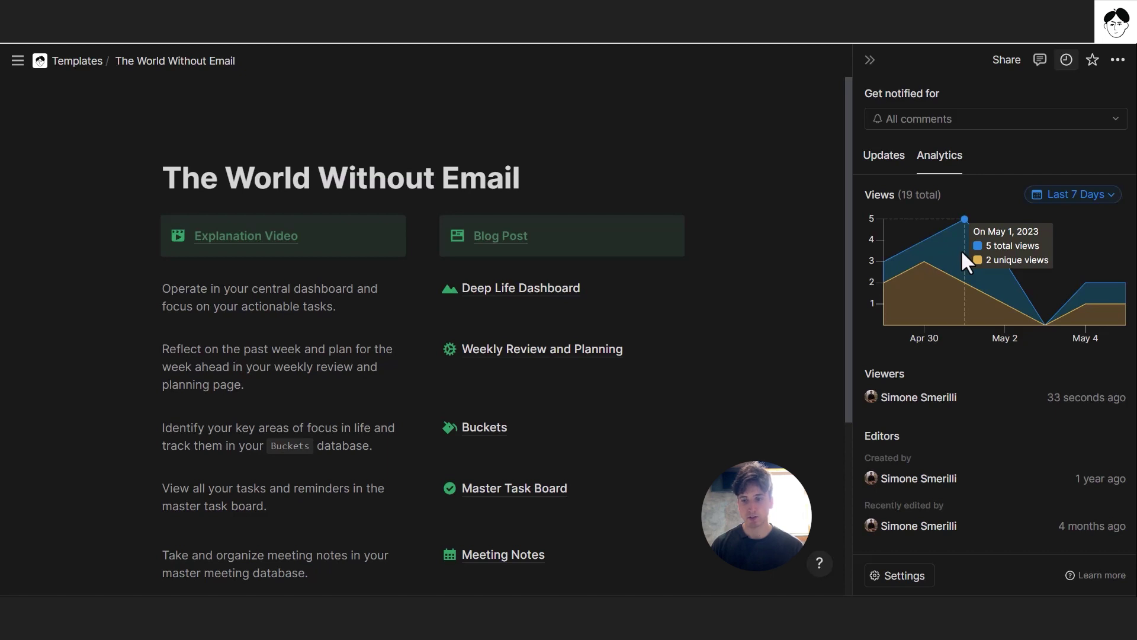
pyautogui.click(1050, 205)
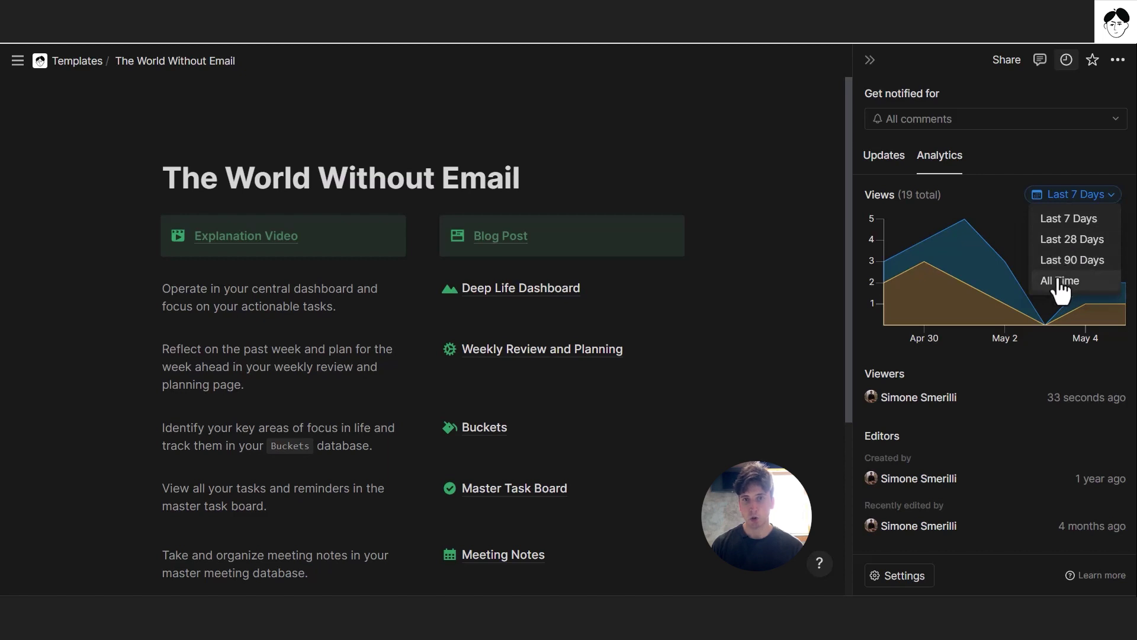
pyautogui.click(988, 375)
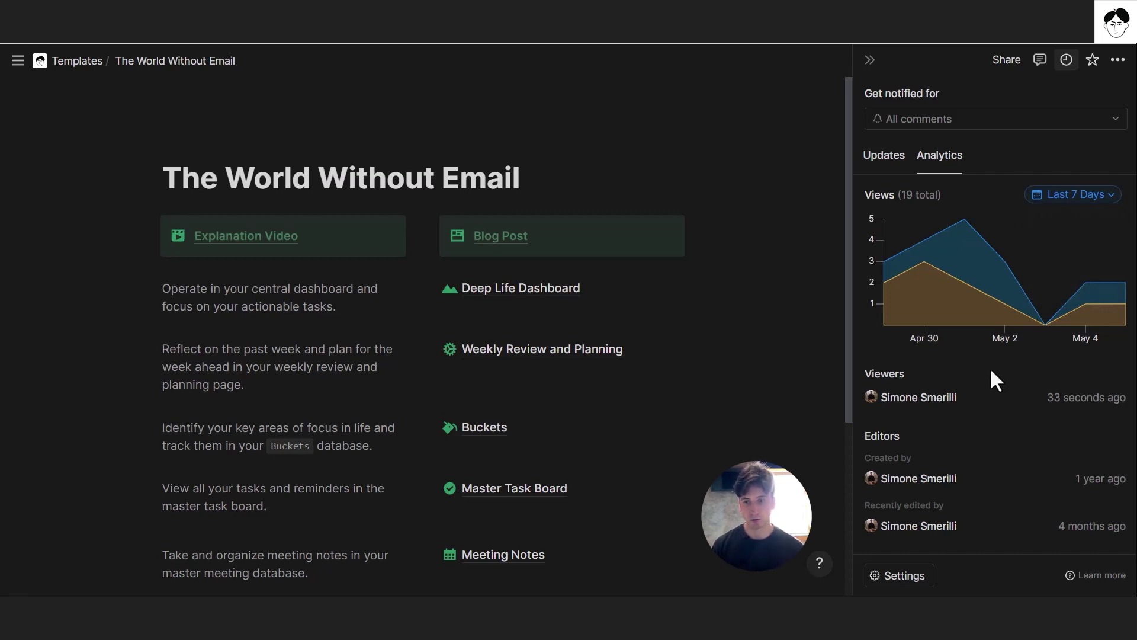
pyautogui.click(1067, 63)
pyautogui.click(1068, 64)
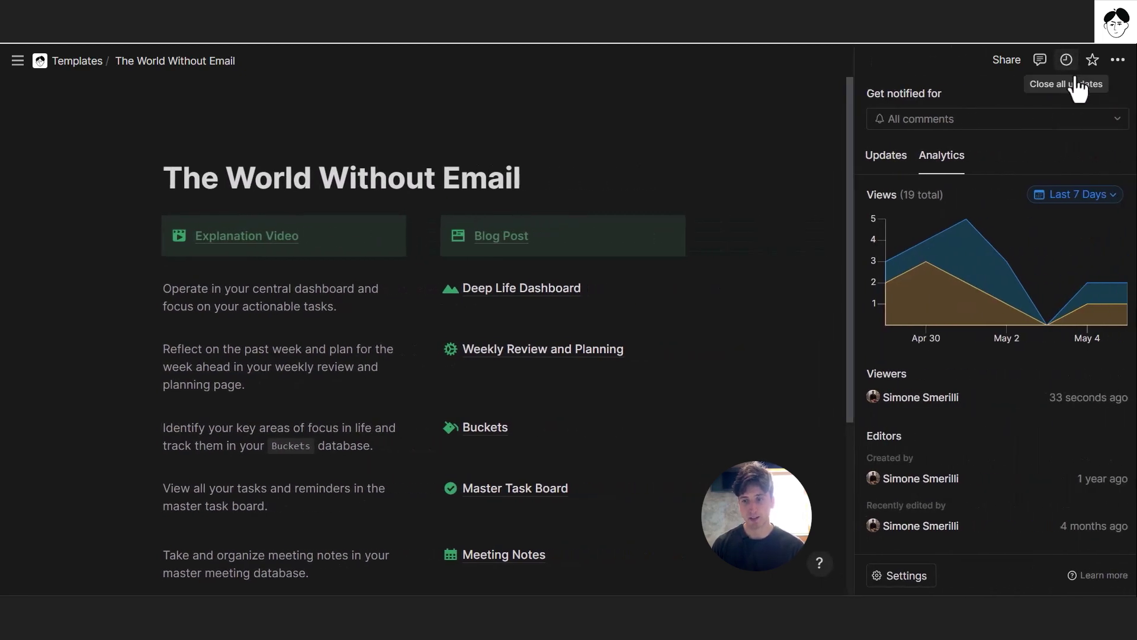
pyautogui.click(1119, 60)
pyautogui.scroll(-3, 1086, 223)
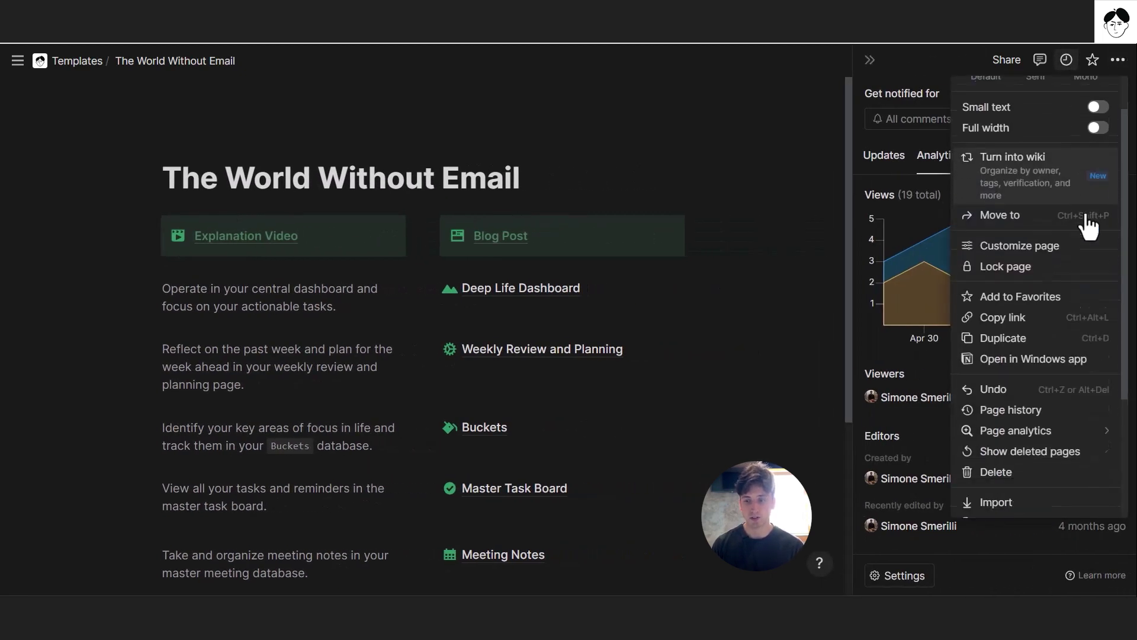
pyautogui.moveTo(1010, 350)
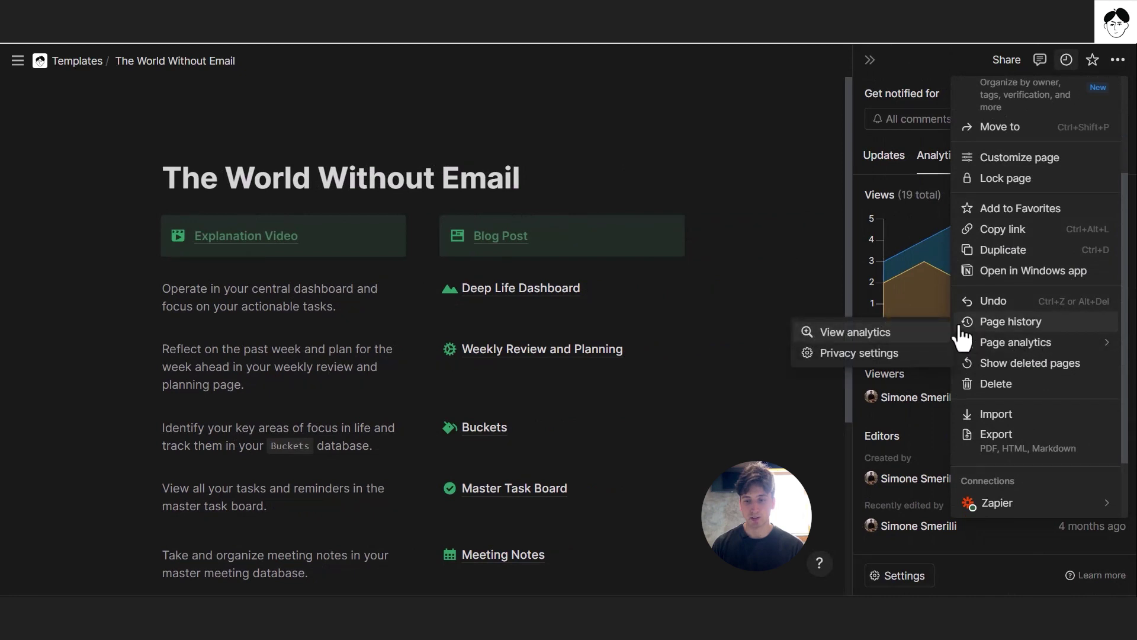
pyautogui.click(922, 342)
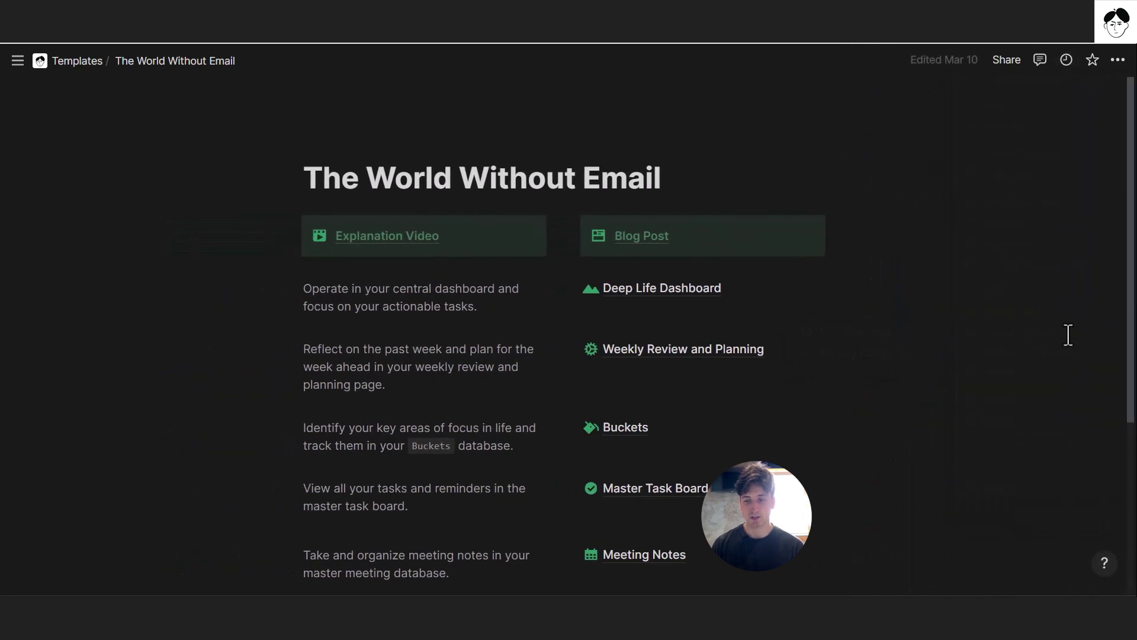
pyautogui.click(1117, 60)
pyautogui.scroll(-2, 1022, 385)
pyautogui.moveTo(1031, 415)
pyautogui.click(841, 406)
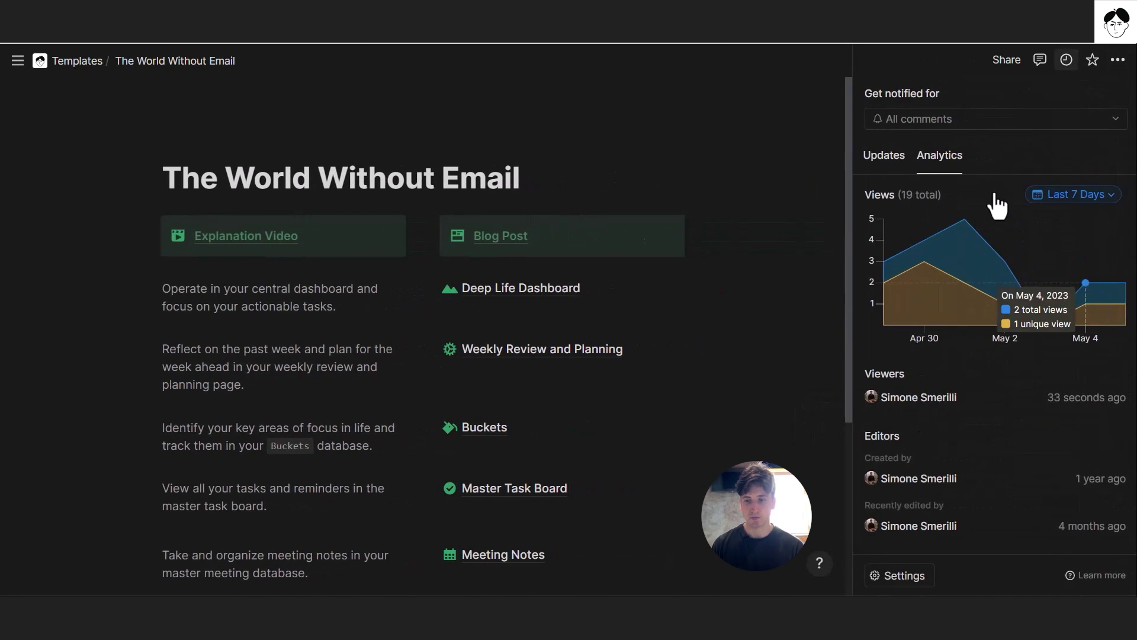
pyautogui.click(1107, 66)
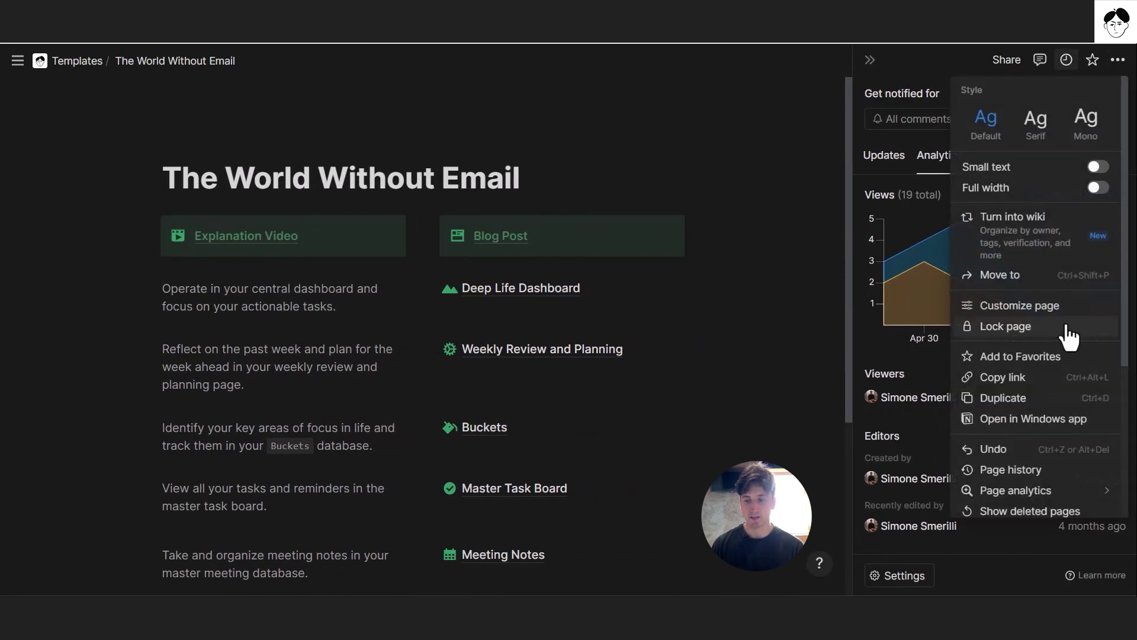
pyautogui.scroll(-2, 992, 350)
pyautogui.moveTo(1053, 352)
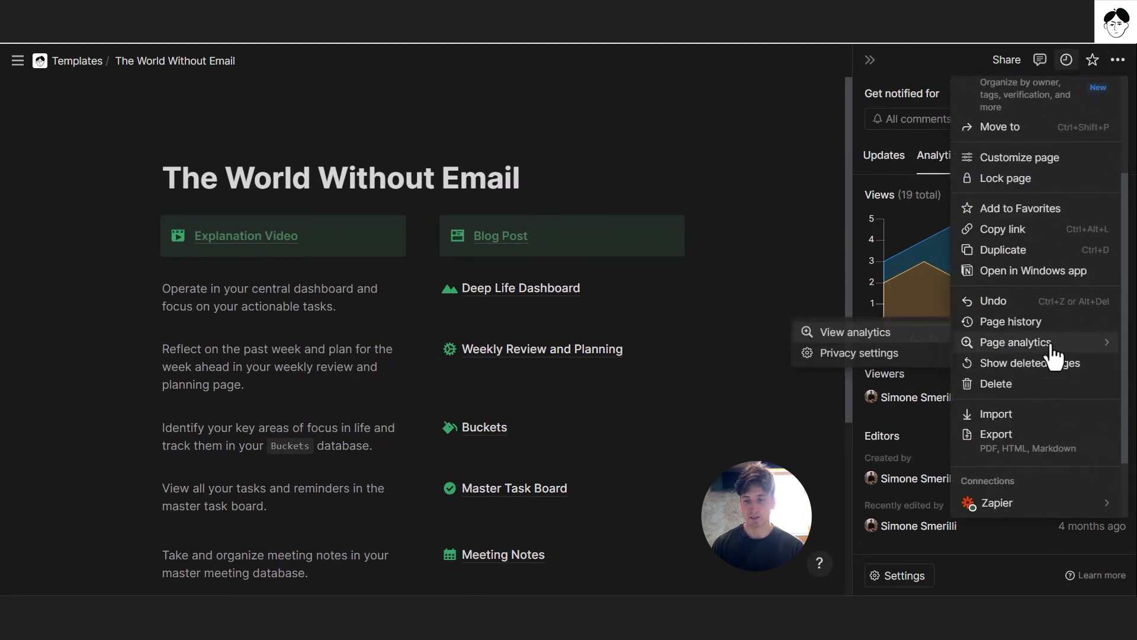
pyautogui.click(888, 355)
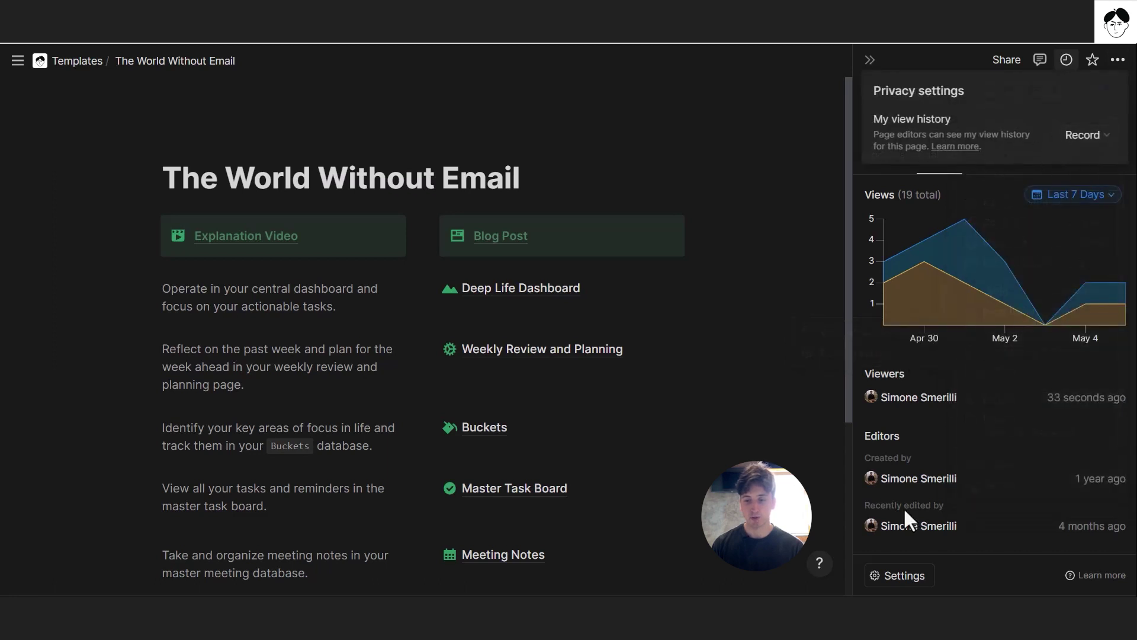
pyautogui.click(1082, 136)
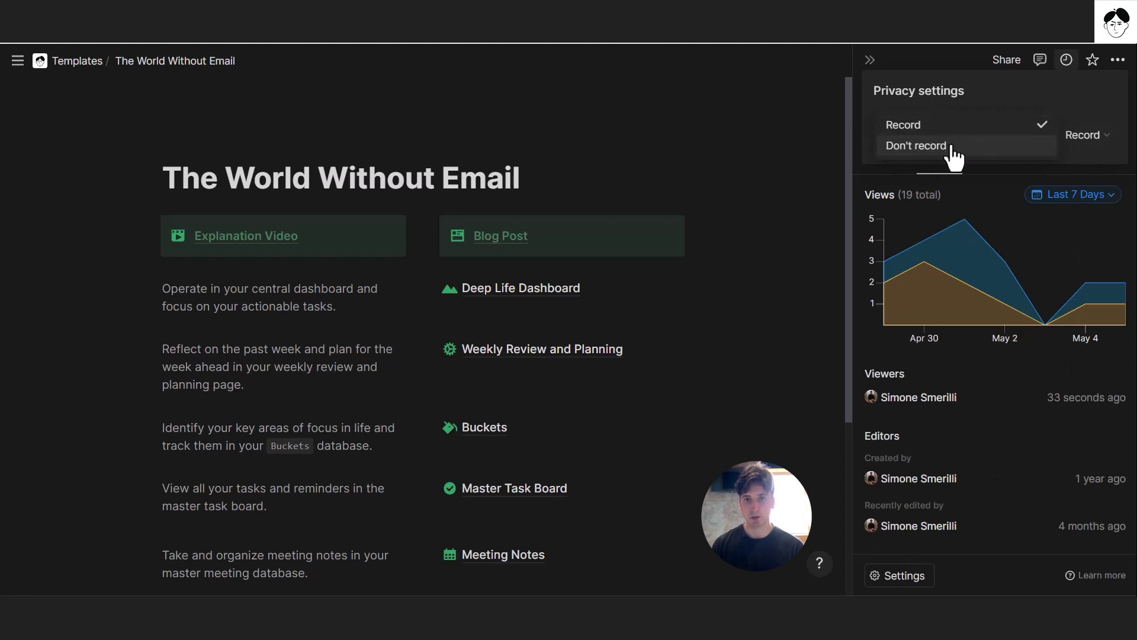
pyautogui.click(945, 58)
pyautogui.click(939, 58)
pyautogui.moveTo(976, 286)
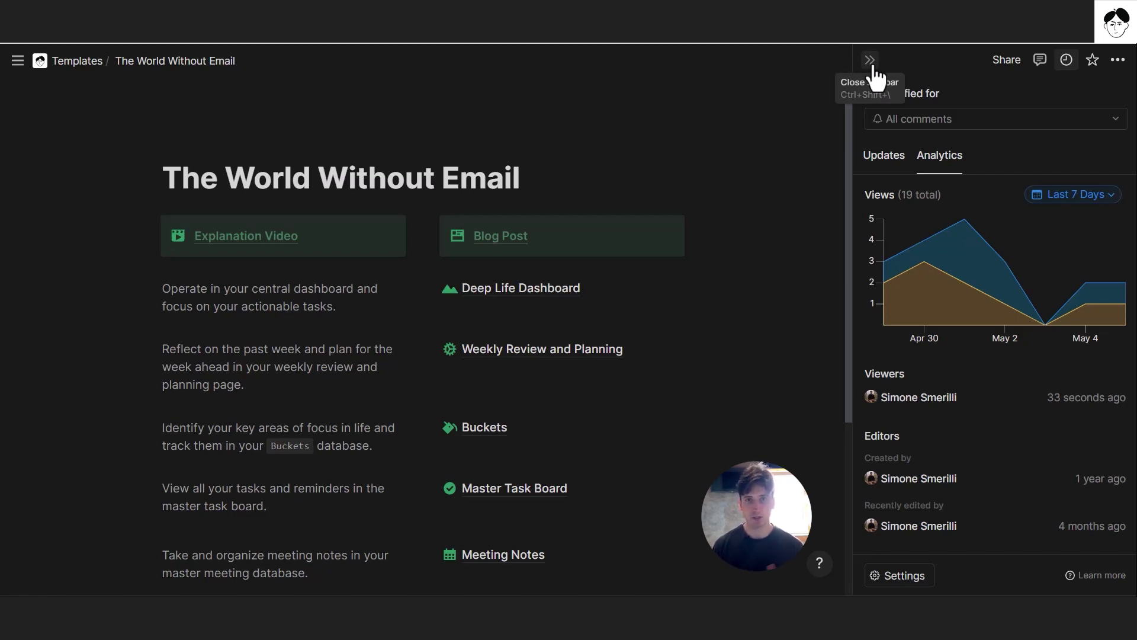
pyautogui.click(870, 60)
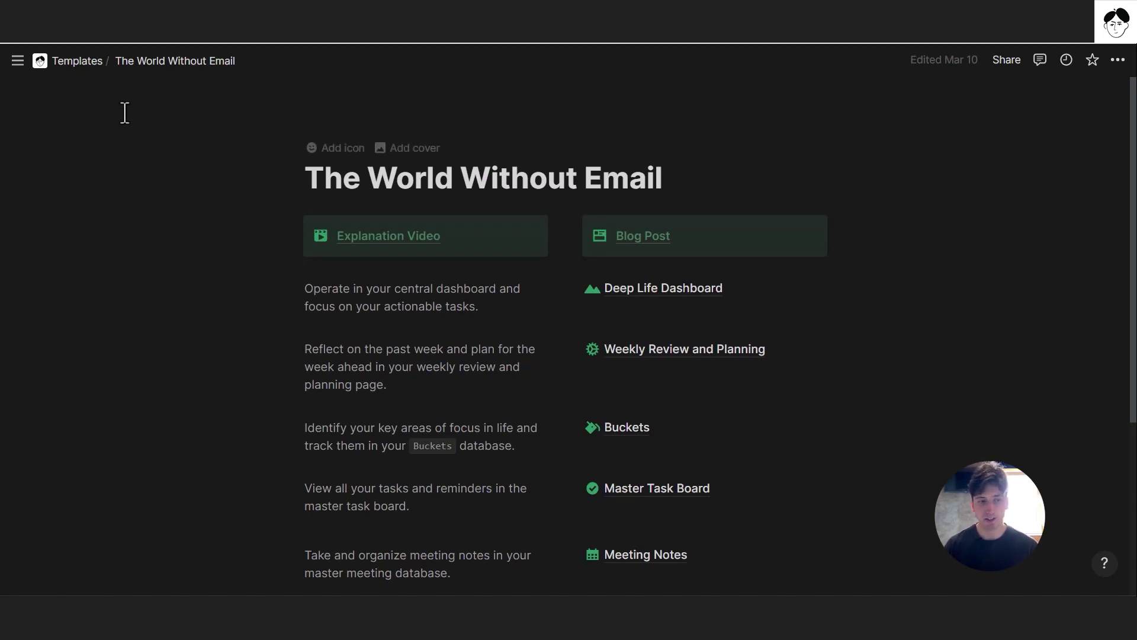
# Open Settings & members and go to Workspace analytics: 1 member, 2 guests, 1,565 views.
pyautogui.moveTo(21, 69)
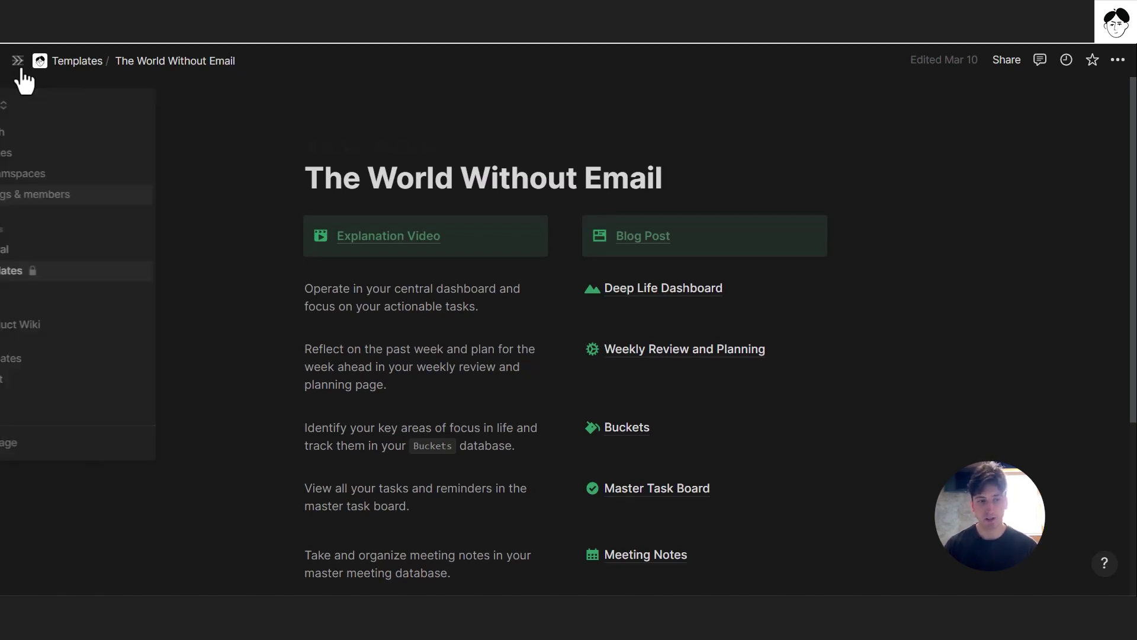
pyautogui.click(68, 195)
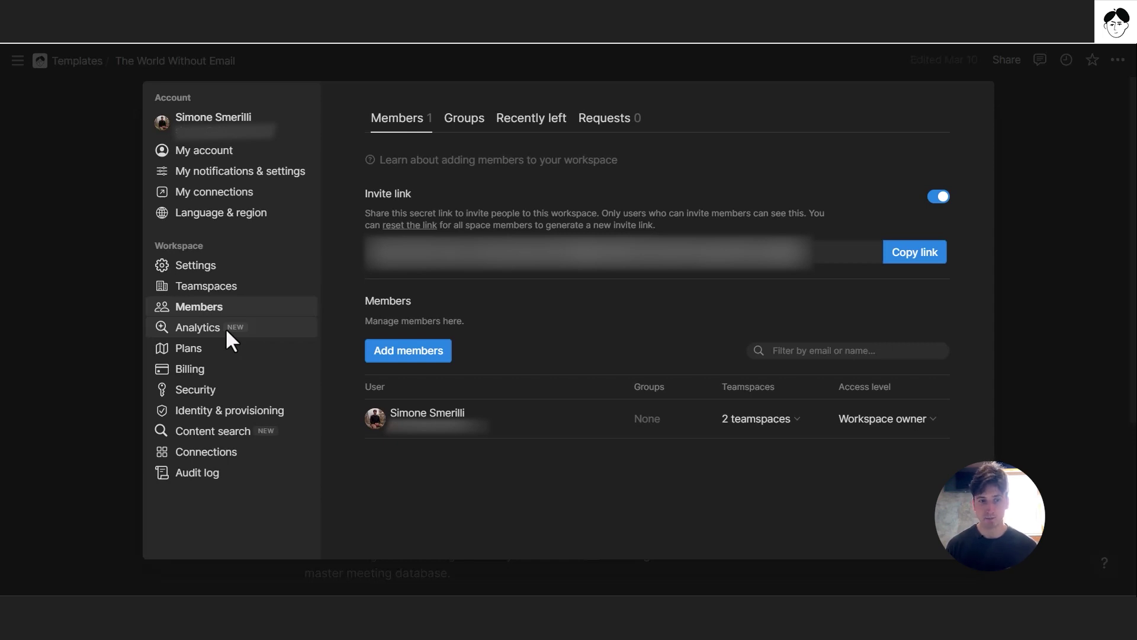
pyautogui.click(226, 328)
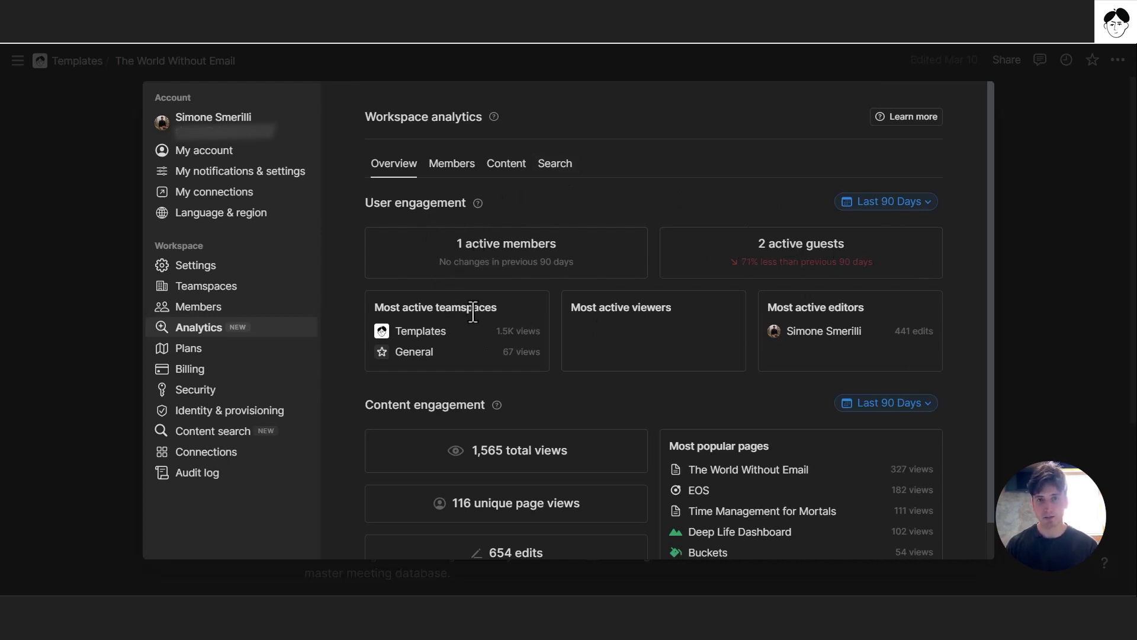
pyautogui.moveTo(505, 333)
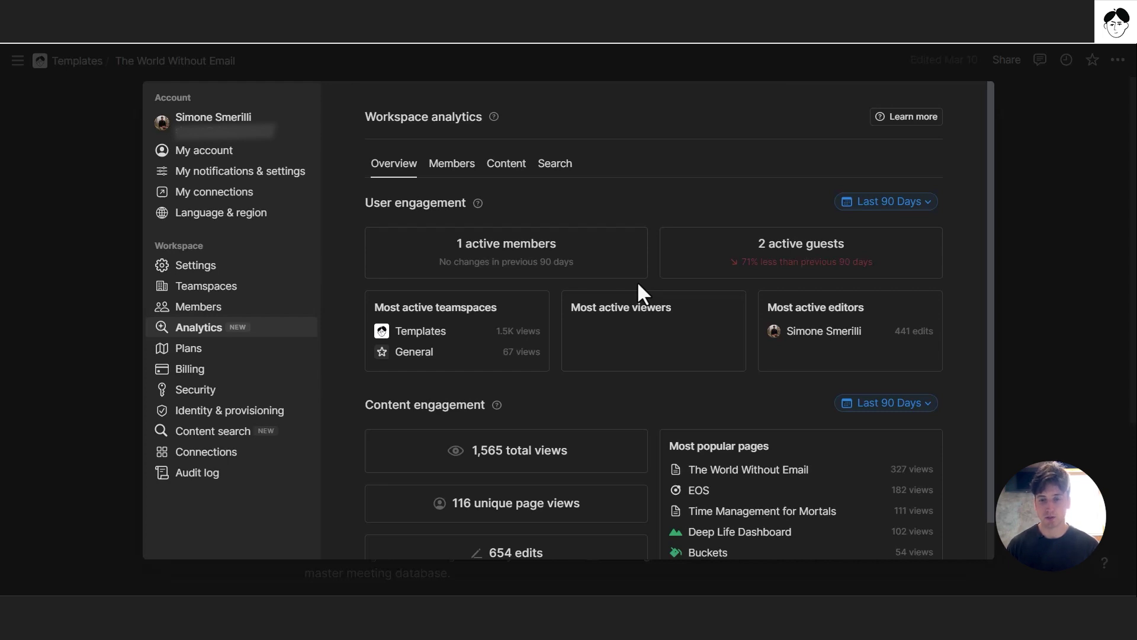
pyautogui.click(876, 201)
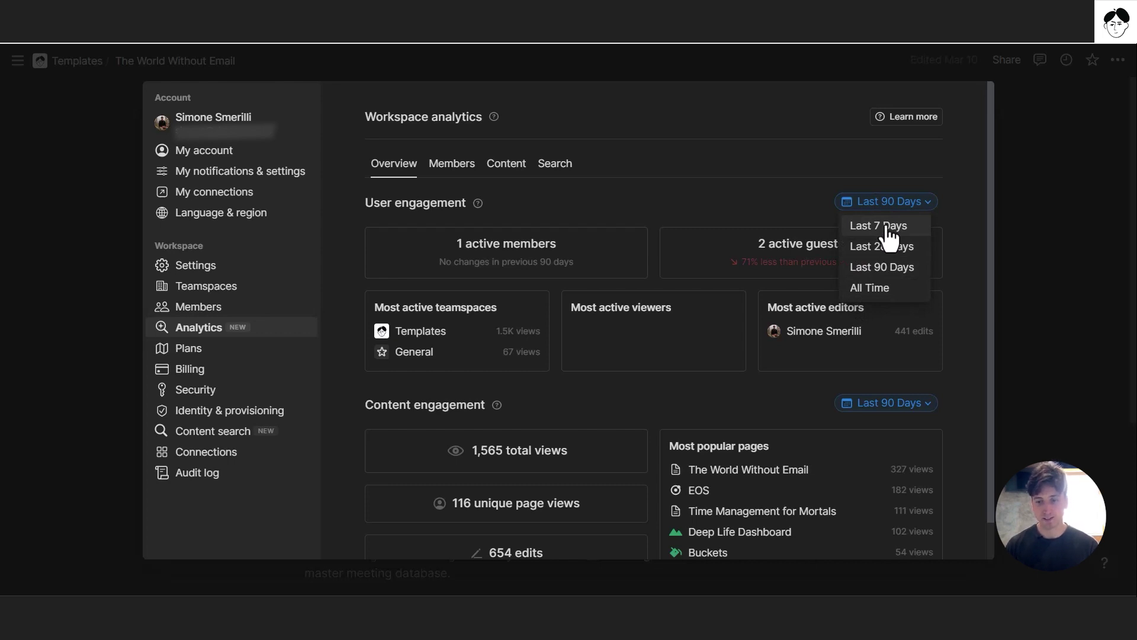
pyautogui.click(761, 206)
pyautogui.scroll(-1, 651, 267)
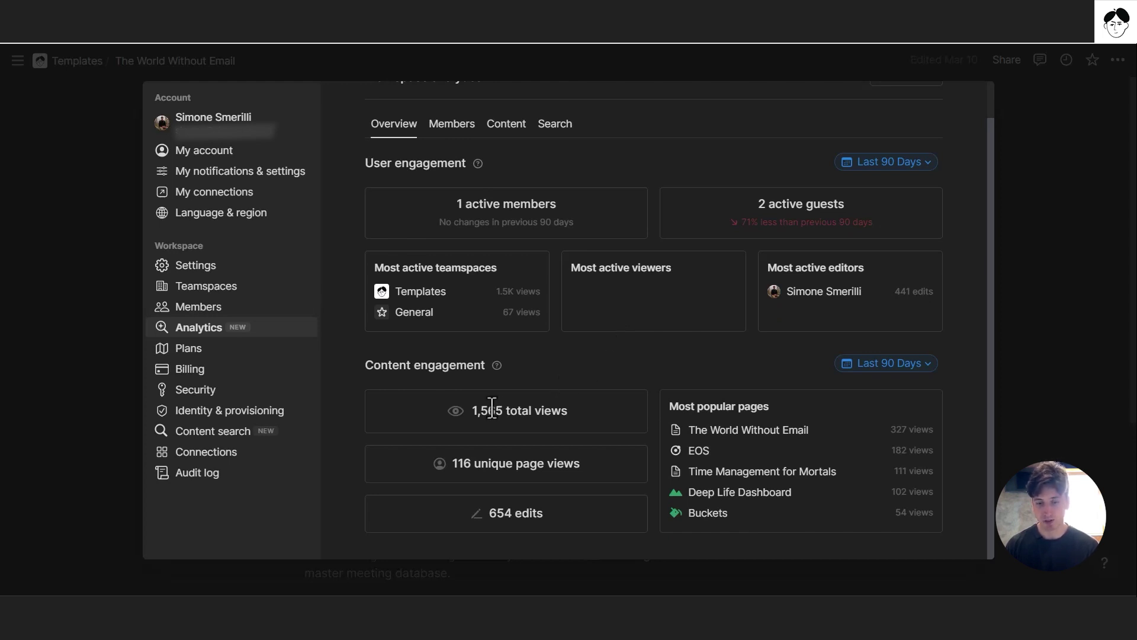
pyautogui.moveTo(478, 419); pyautogui.dragTo(634, 415)
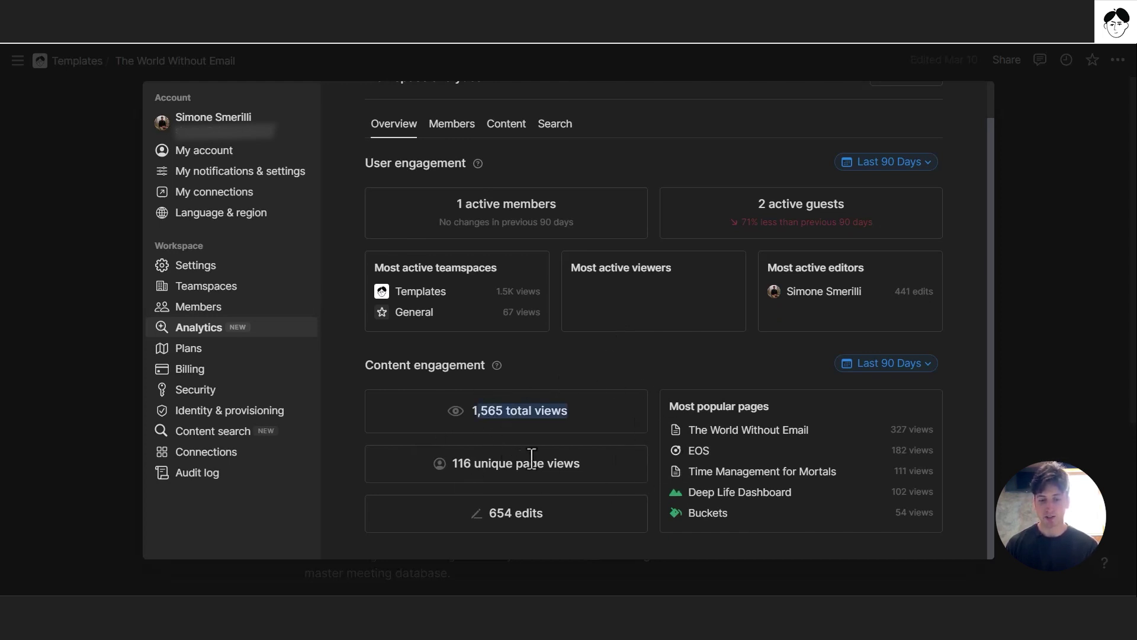
pyautogui.moveTo(459, 463); pyautogui.dragTo(573, 465)
pyautogui.moveTo(487, 513); pyautogui.dragTo(631, 559)
pyautogui.click(617, 526)
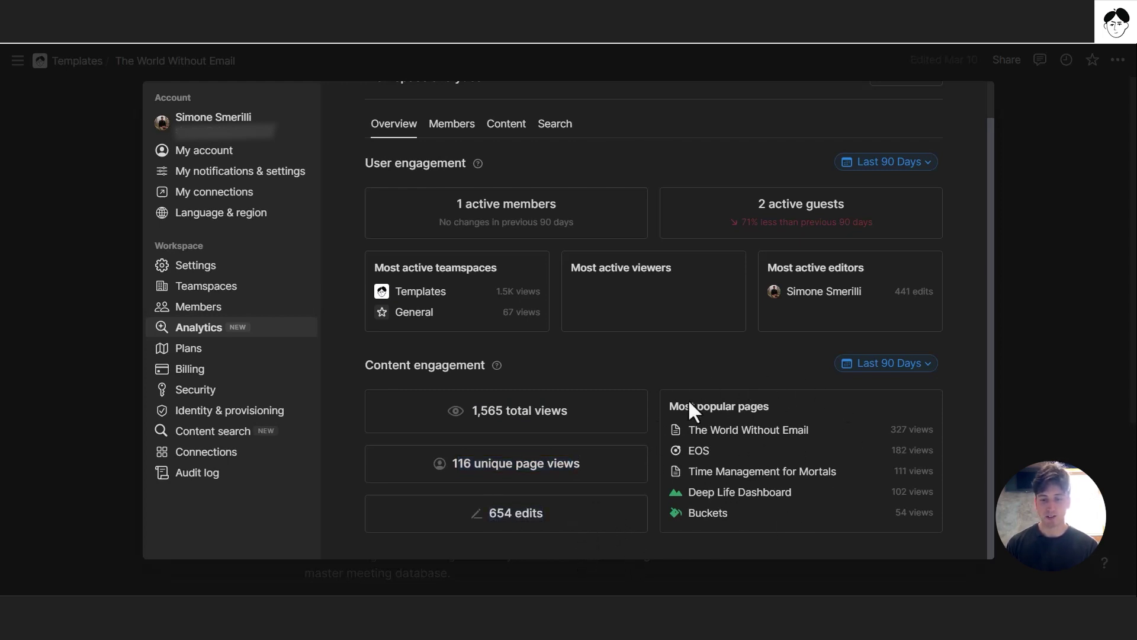
pyautogui.moveTo(670, 405); pyautogui.dragTo(772, 414)
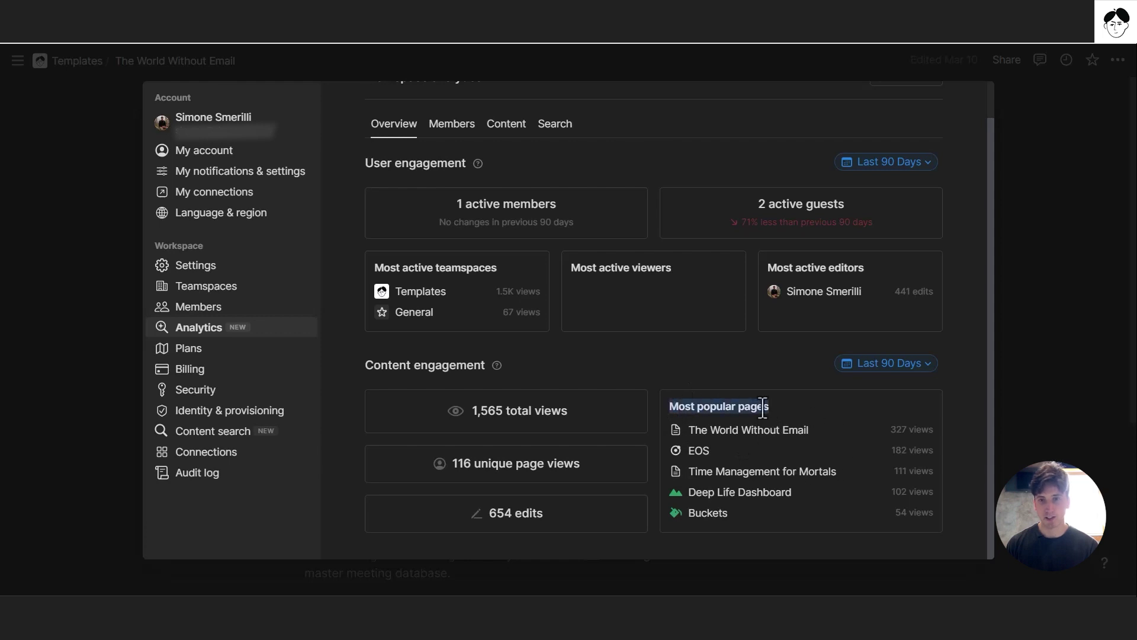
pyautogui.click(856, 365)
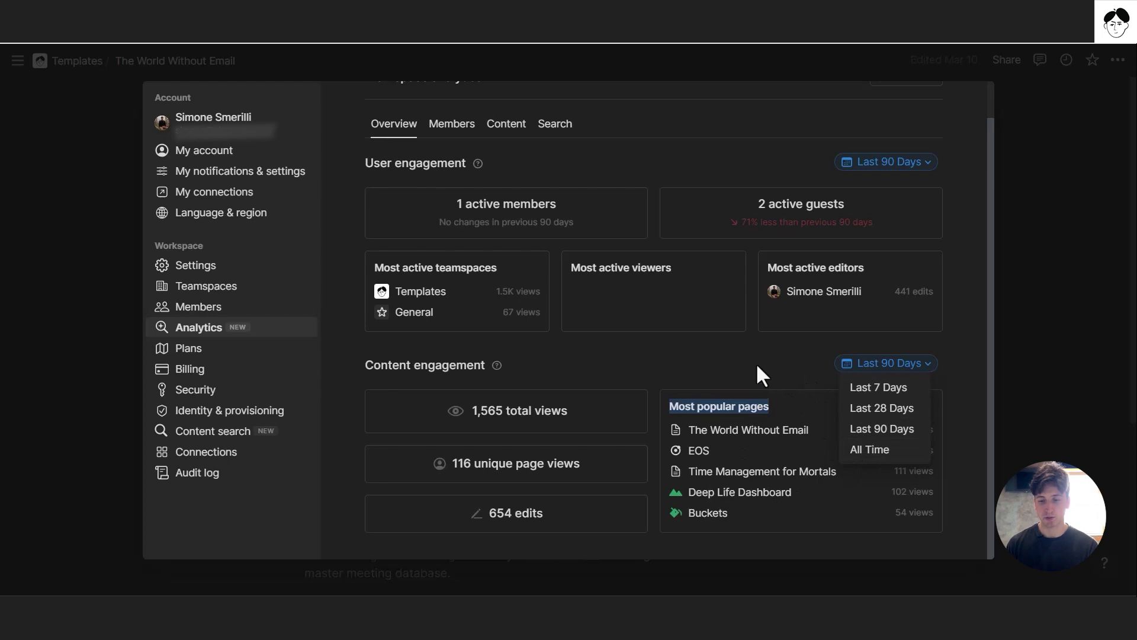
pyautogui.click(716, 447)
pyautogui.scroll(1, 770, 326)
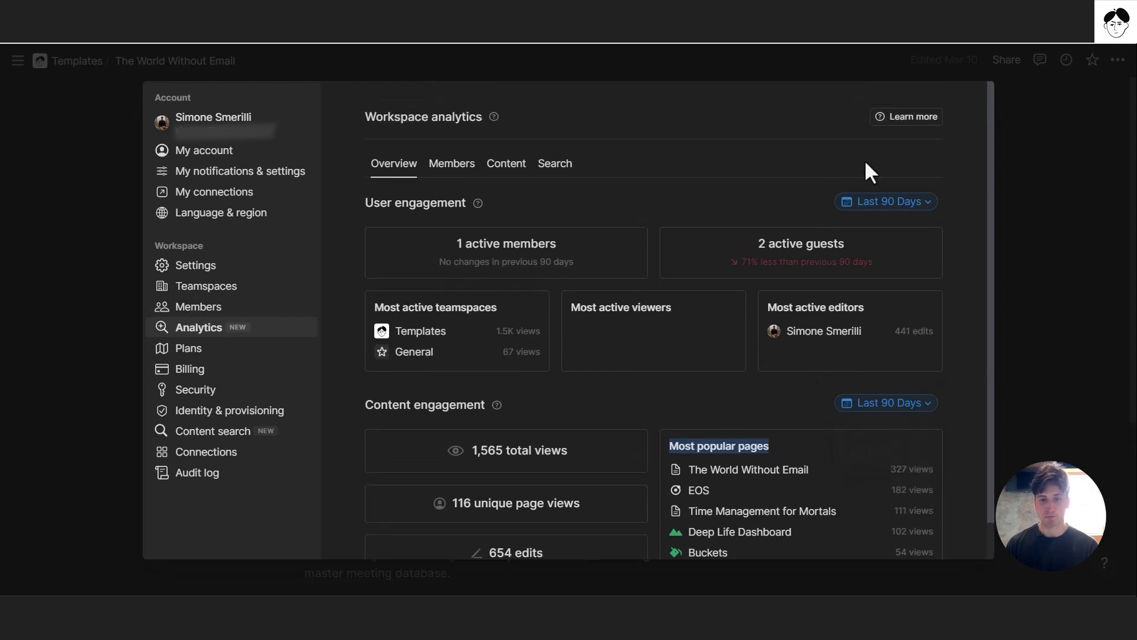
# View the Active members over time chart, then Content analytics showing 283 pages created.
pyautogui.click(433, 171)
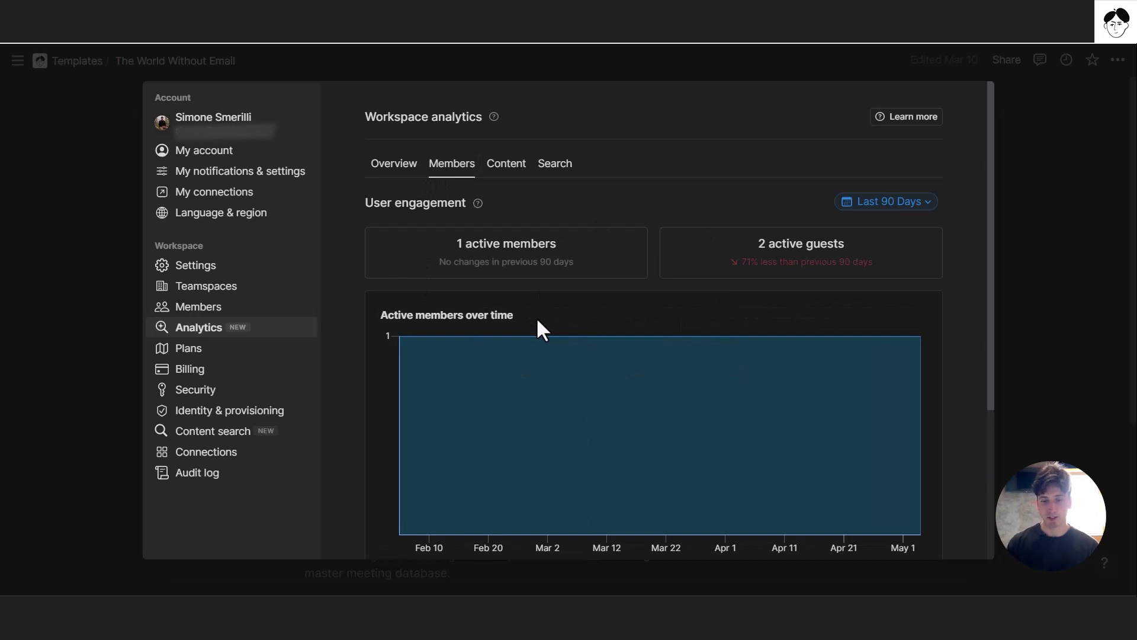
pyautogui.moveTo(539, 347)
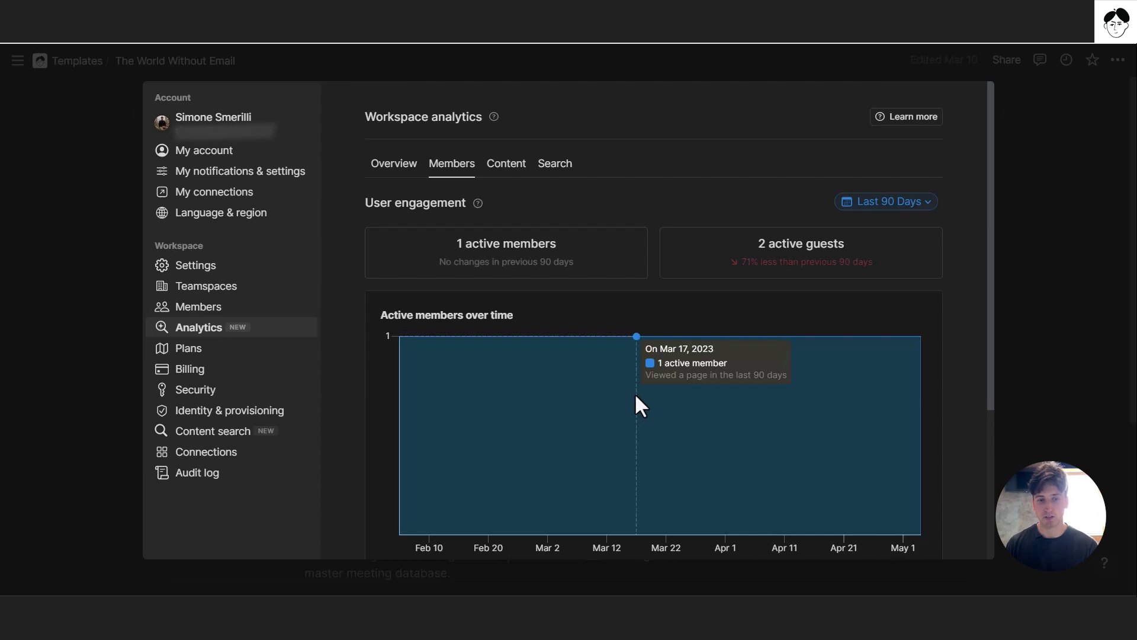
pyautogui.click(508, 170)
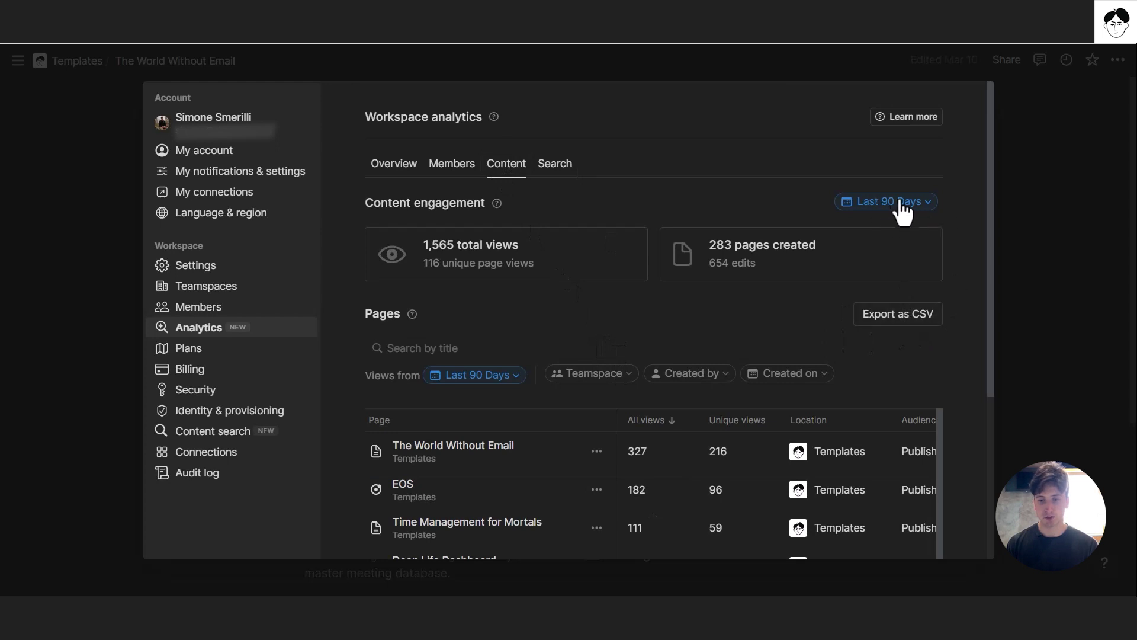
pyautogui.moveTo(708, 248); pyautogui.dragTo(853, 254)
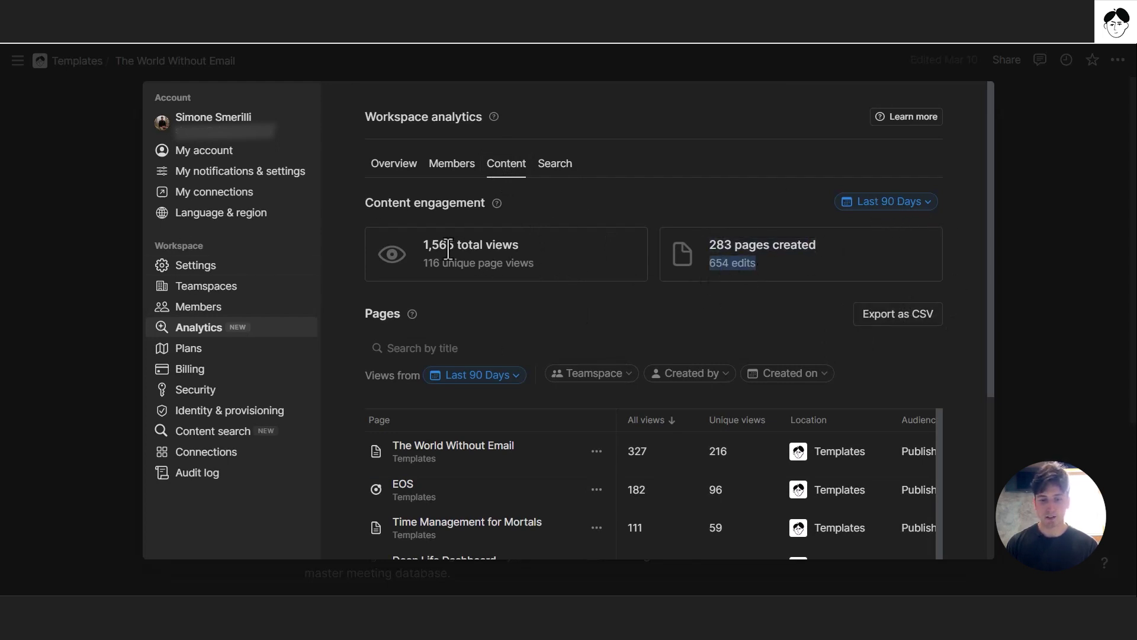
pyautogui.moveTo(424, 245); pyautogui.dragTo(521, 244)
pyautogui.moveTo(424, 264); pyautogui.dragTo(515, 267)
pyautogui.scroll(-3, 515, 266)
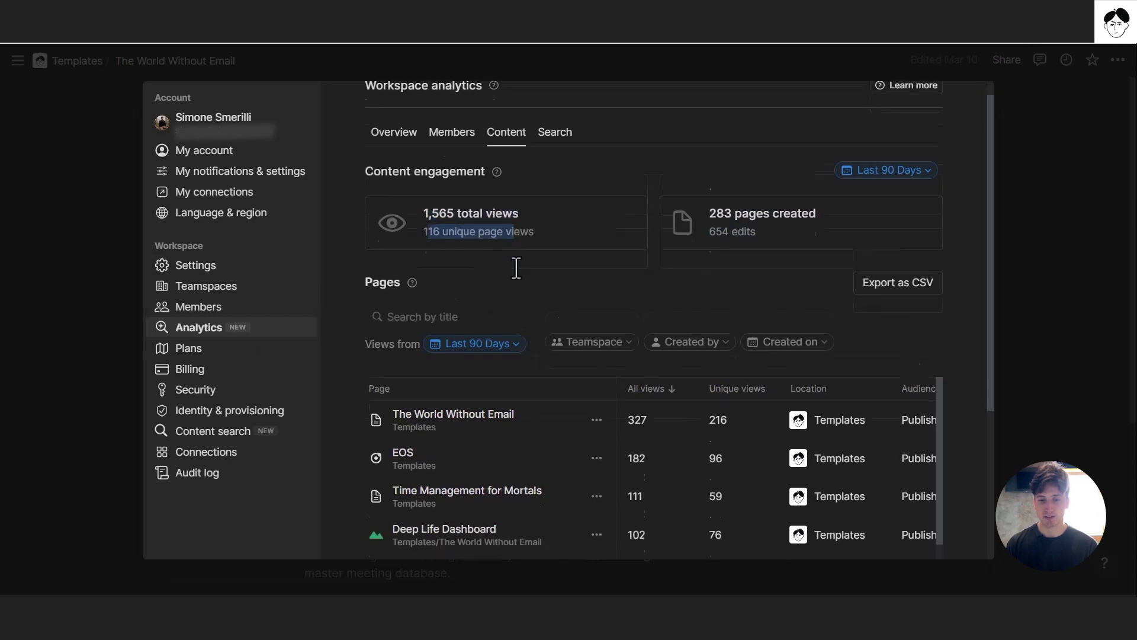
pyautogui.click(512, 247)
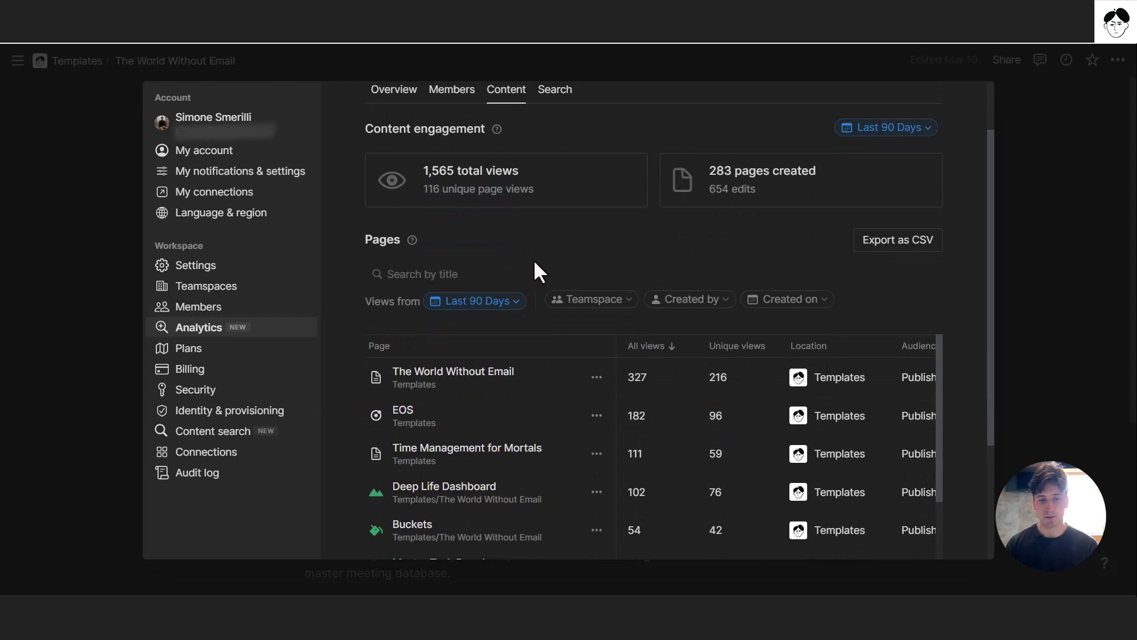
pyautogui.click(459, 272)
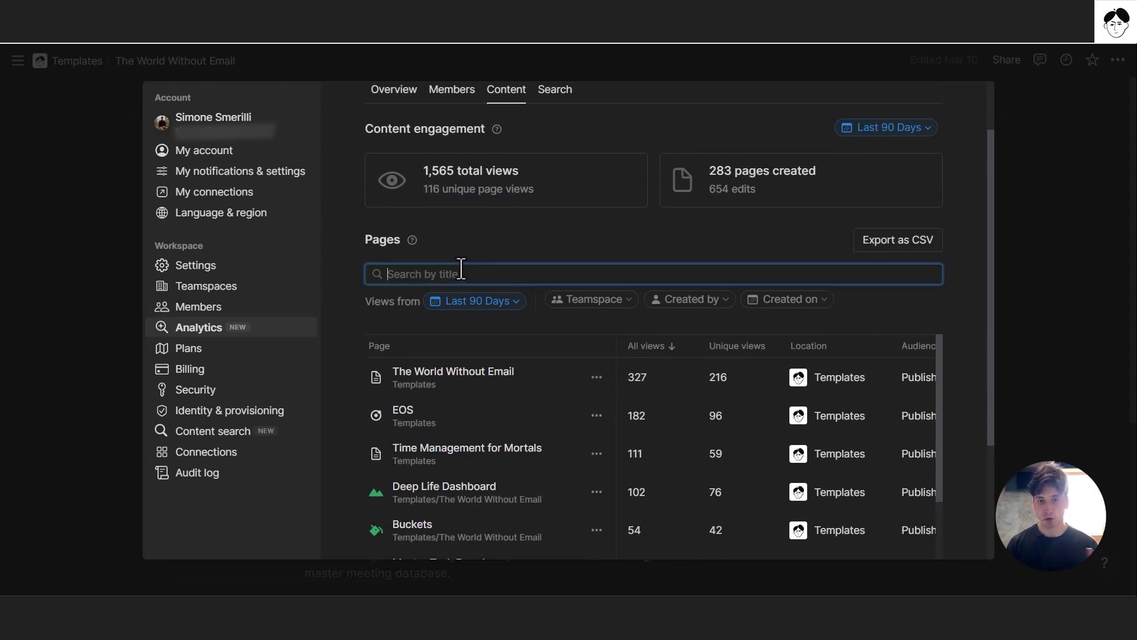
pyautogui.click(575, 304)
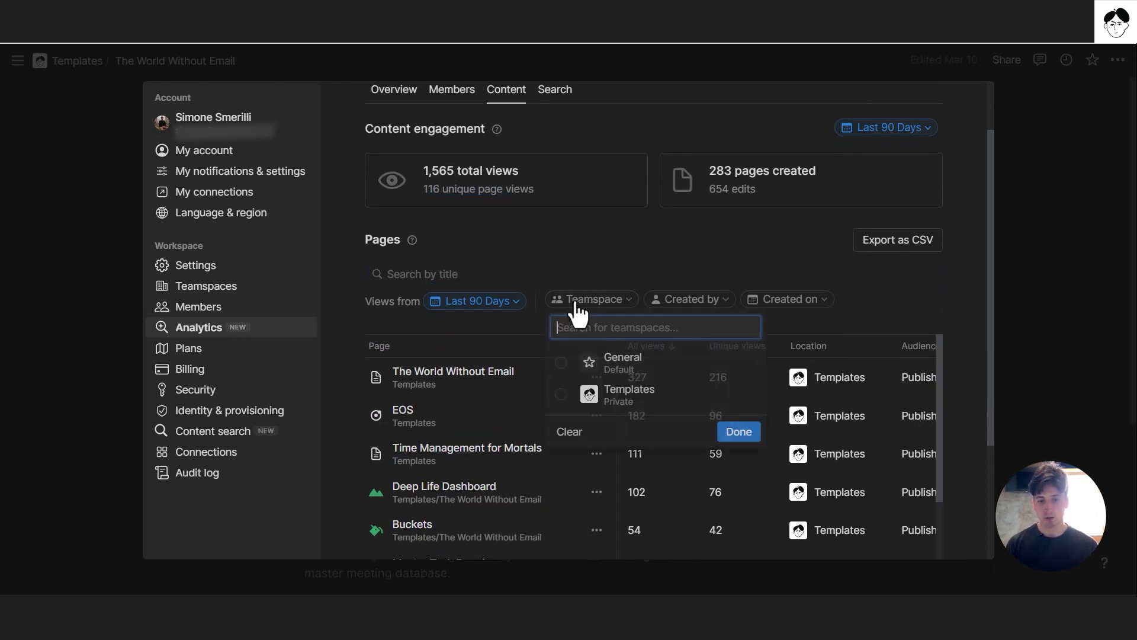
pyautogui.click(633, 268)
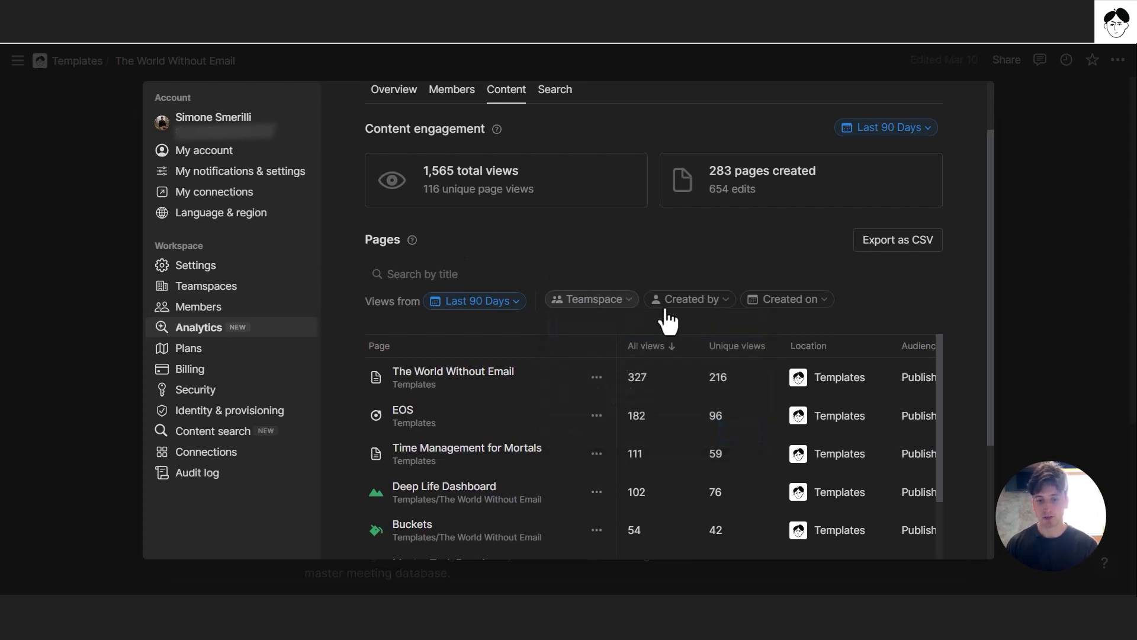
pyautogui.click(708, 300)
pyautogui.click(749, 303)
pyautogui.click(784, 298)
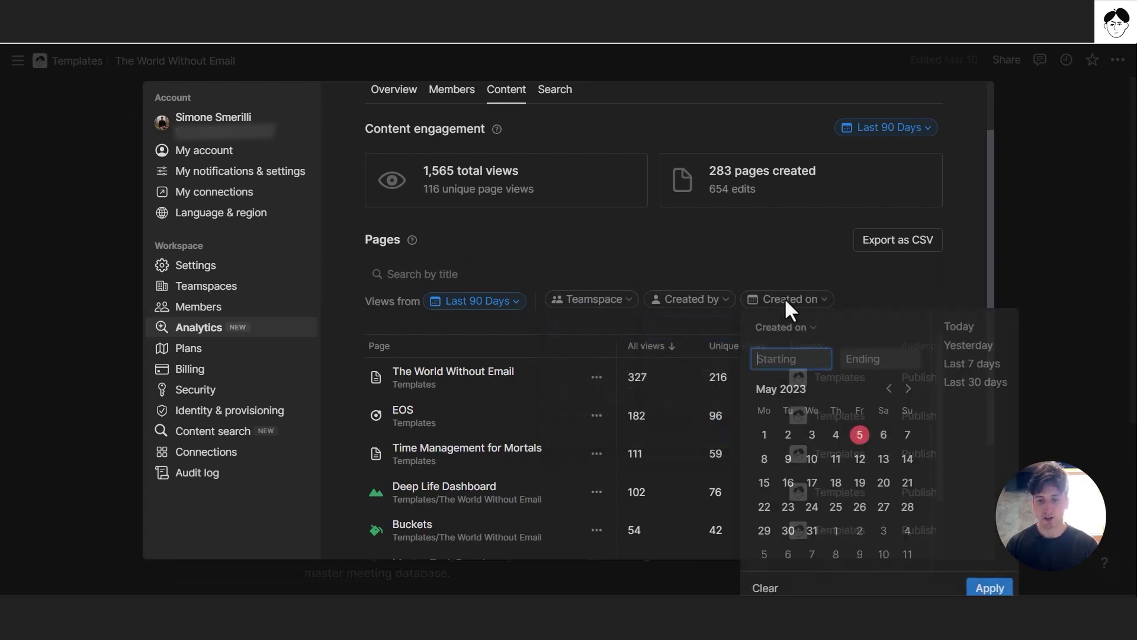
pyautogui.click(837, 270)
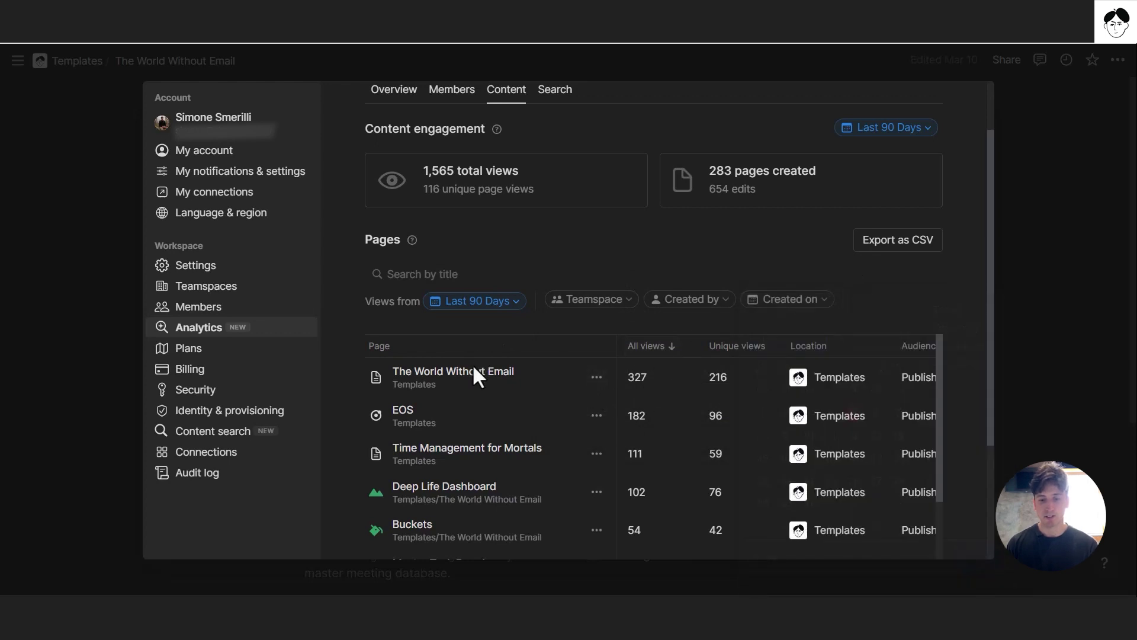
pyautogui.scroll(-2, 497, 382)
pyautogui.scroll(2, 587, 385)
pyautogui.click(597, 378)
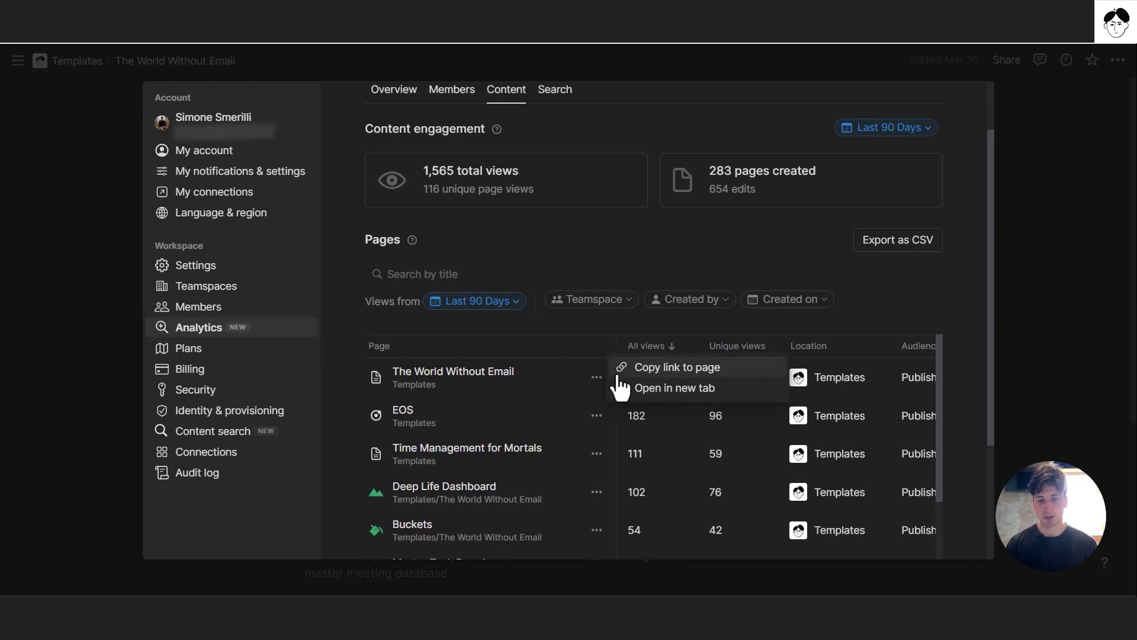
pyautogui.press('Escape')
pyautogui.hscroll(1, 635, 377)
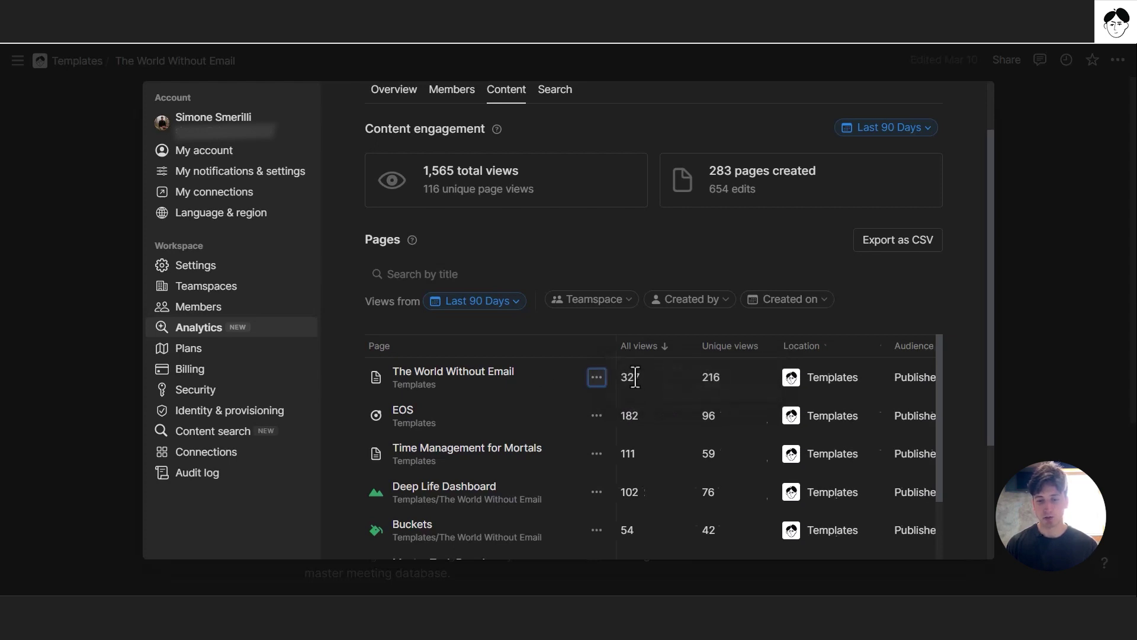
pyautogui.hscroll(10, 636, 377)
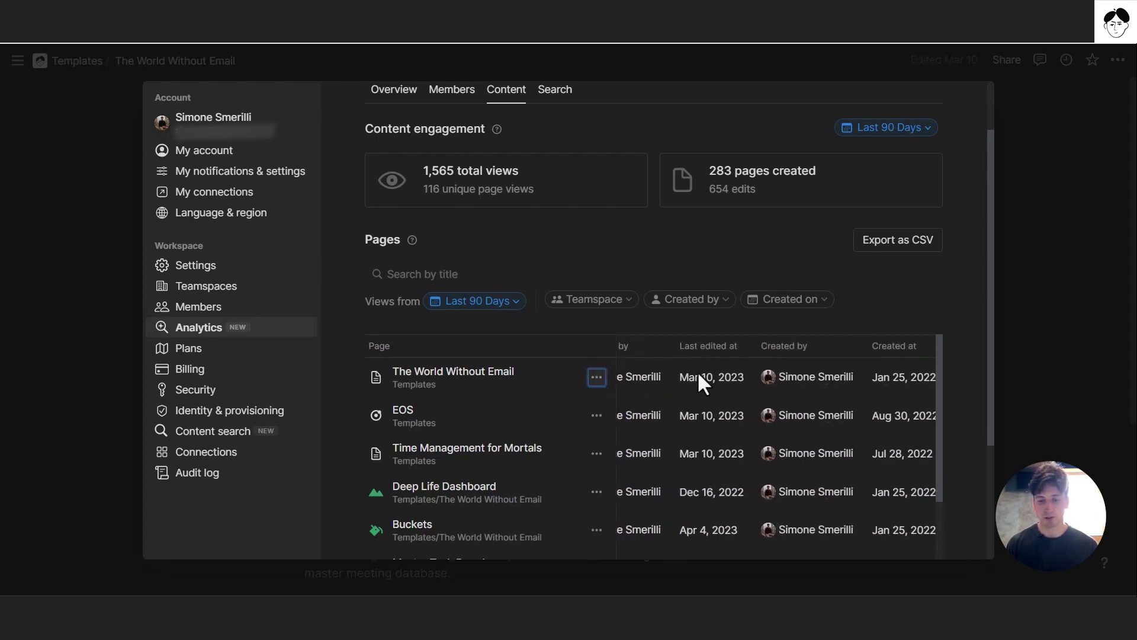
pyautogui.hscroll(2, 699, 375)
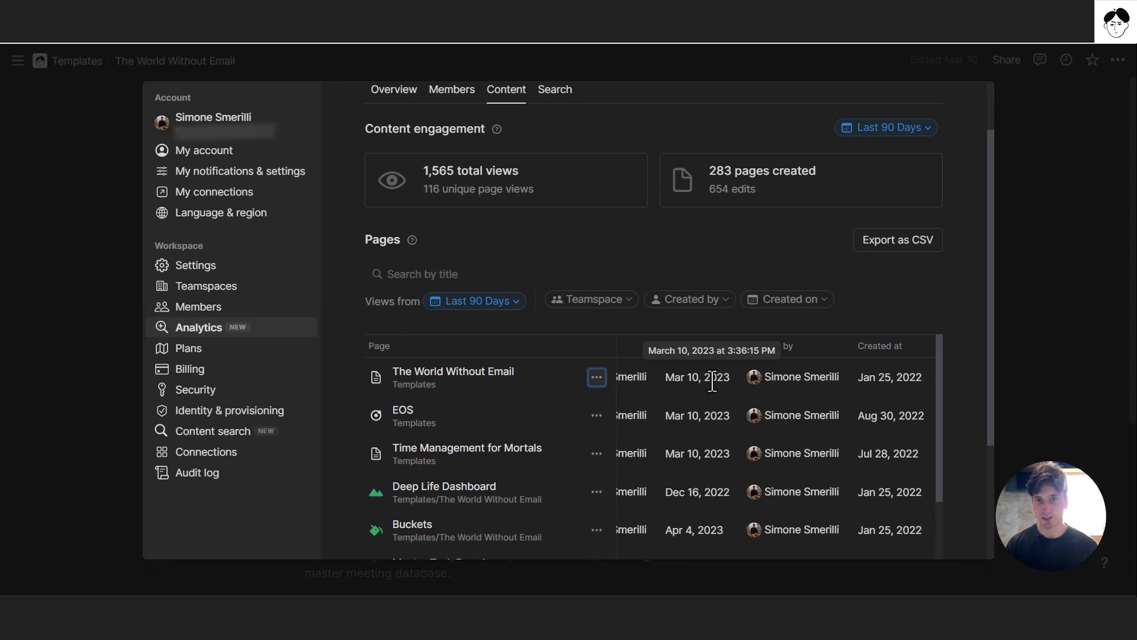
pyautogui.hscroll(-12, 713, 382)
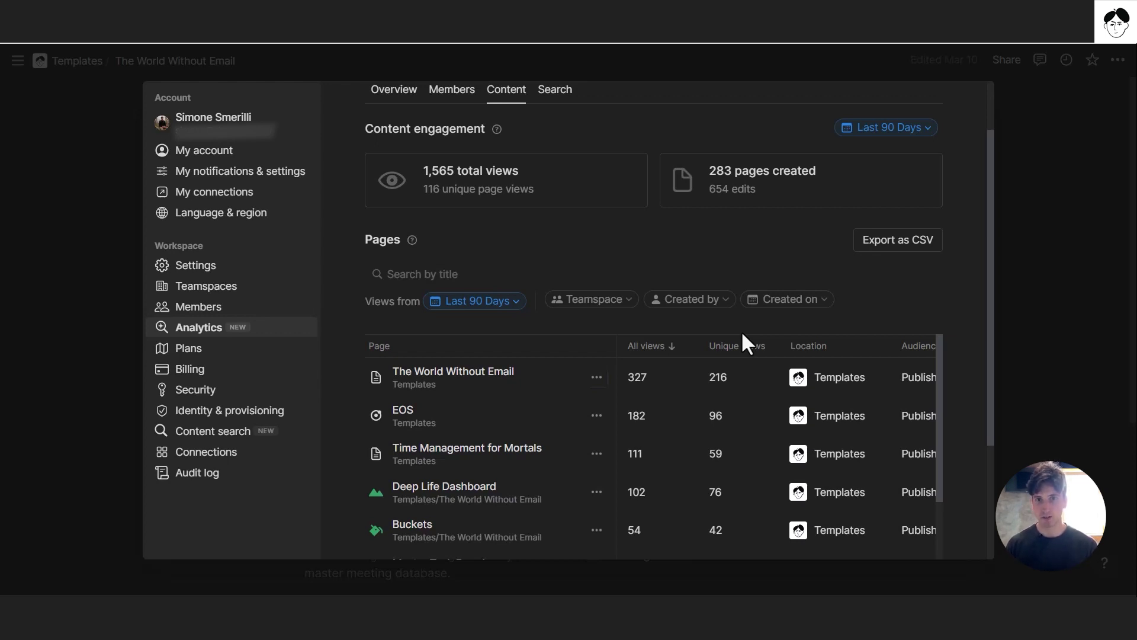
pyautogui.scroll(2, 666, 314)
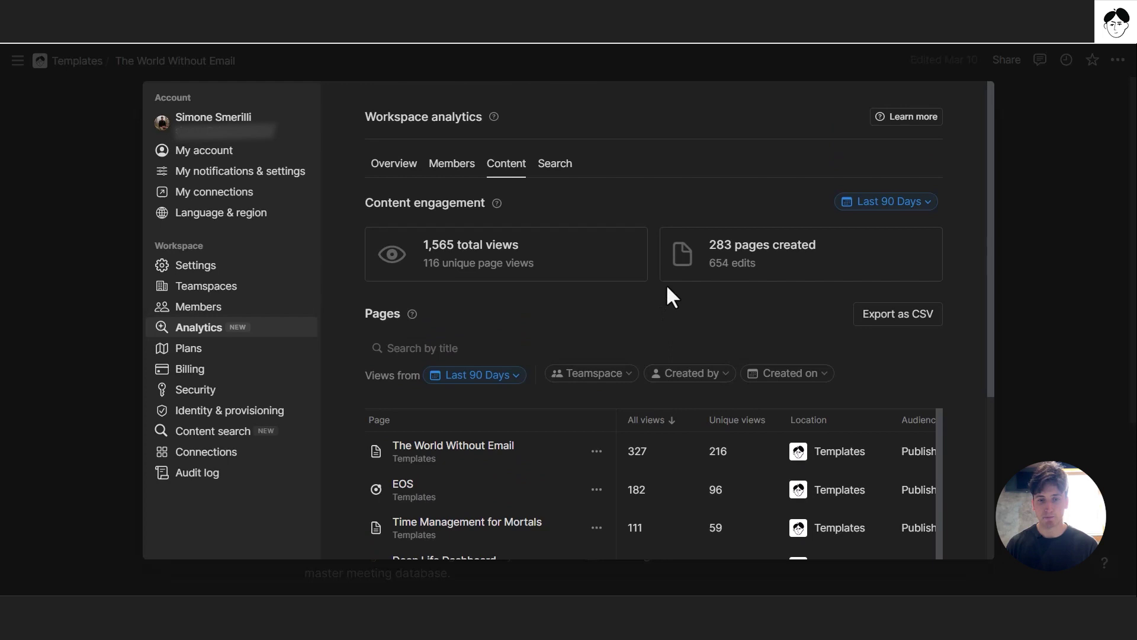
# Check the empty Search analytics tab, then switch to Content search in the settings sidebar.
pyautogui.click(555, 164)
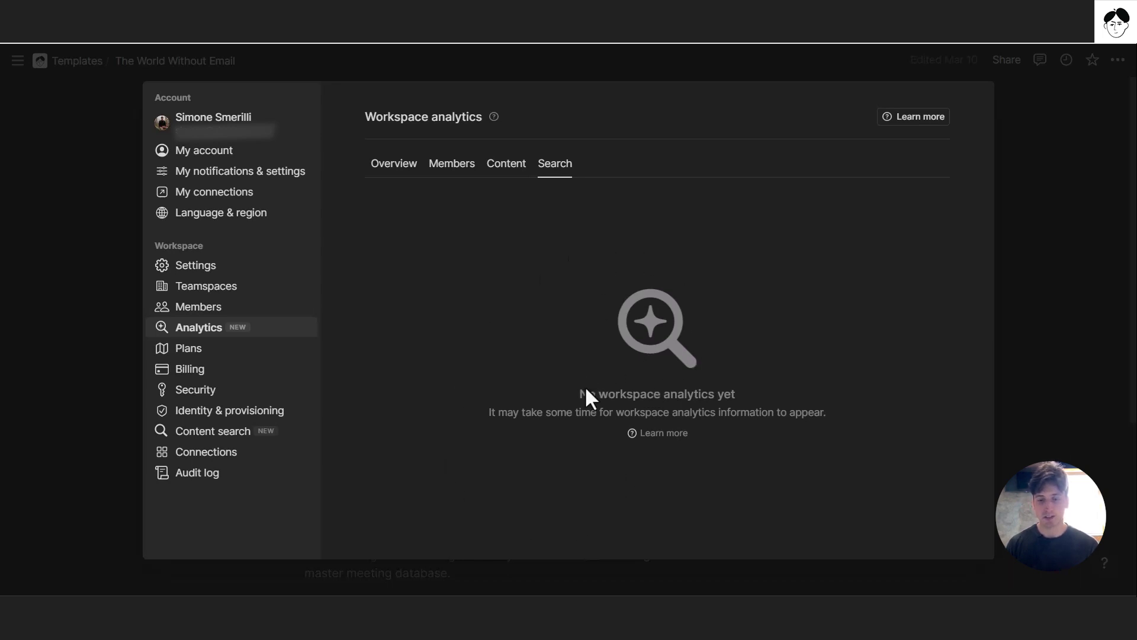
pyautogui.moveTo(586, 394); pyautogui.dragTo(716, 394)
pyautogui.click(711, 392)
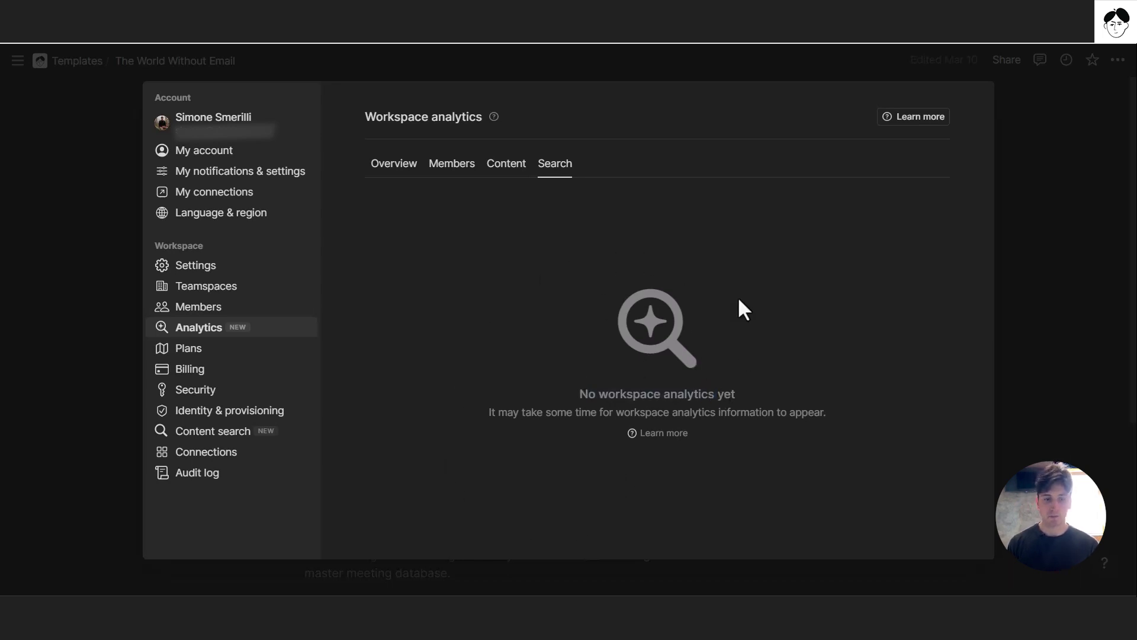
pyautogui.click(224, 436)
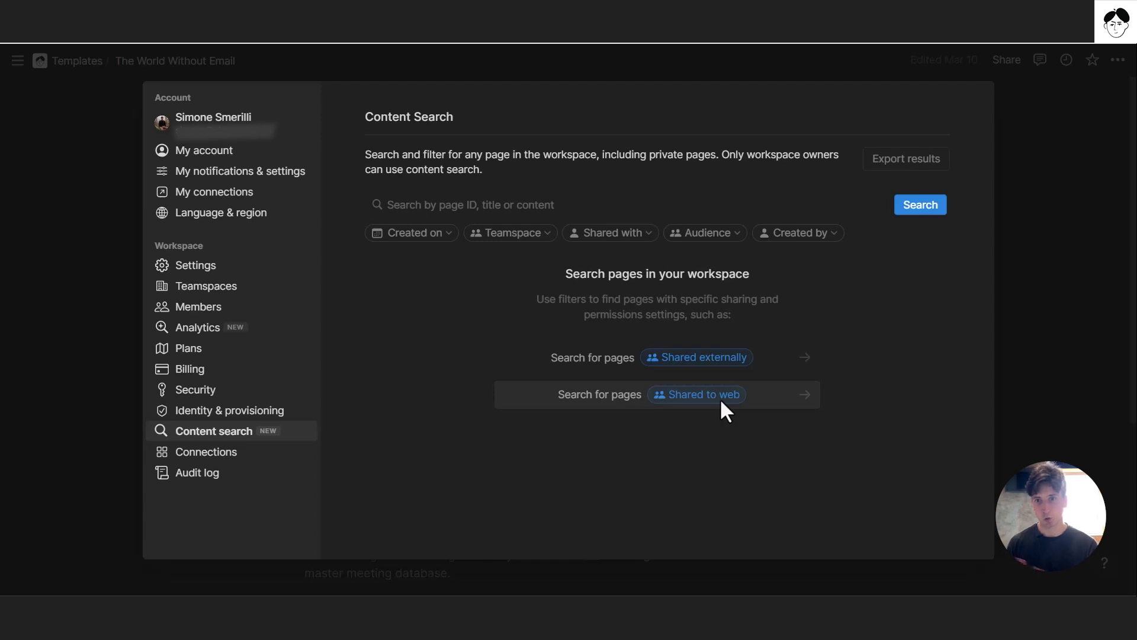
# Filter Content Search to 'Shared to web' pages, listing Living locations, EOS and NewsletterArchive2020-2022.
pyautogui.click(686, 403)
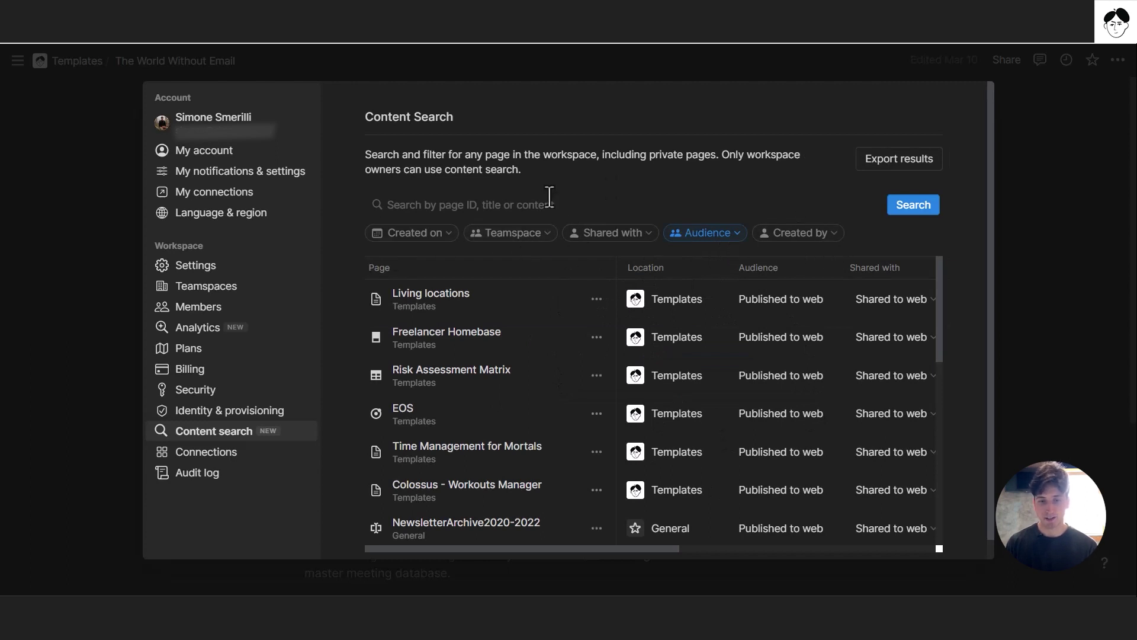
pyautogui.click(461, 208)
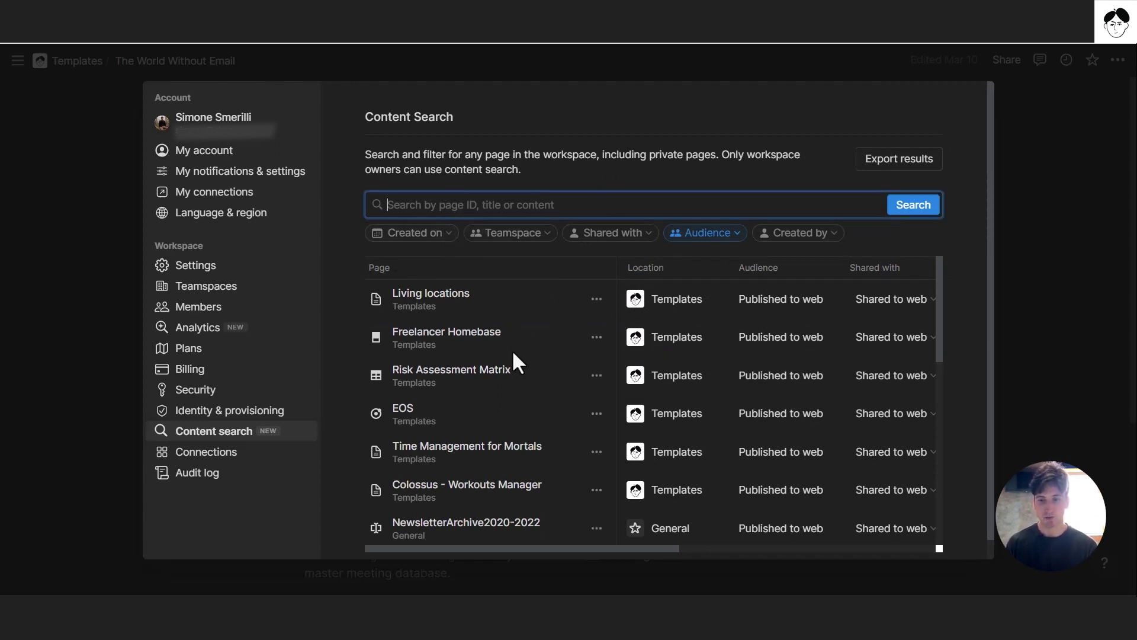
pyautogui.scroll(-4, 514, 362)
pyautogui.scroll(4, 533, 356)
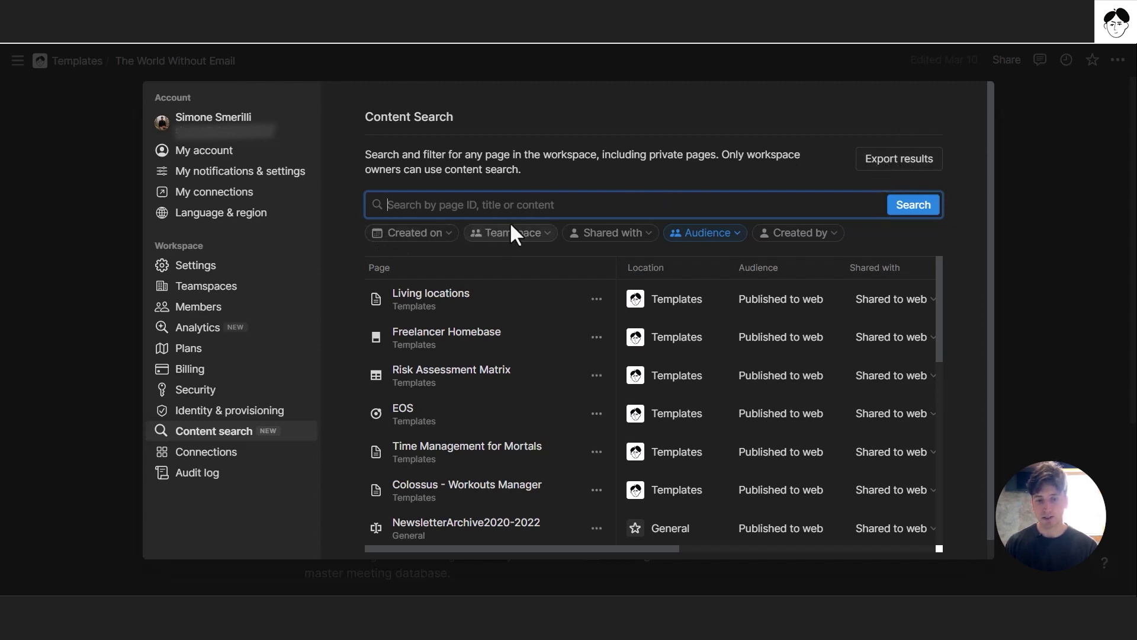
pyautogui.click(536, 237)
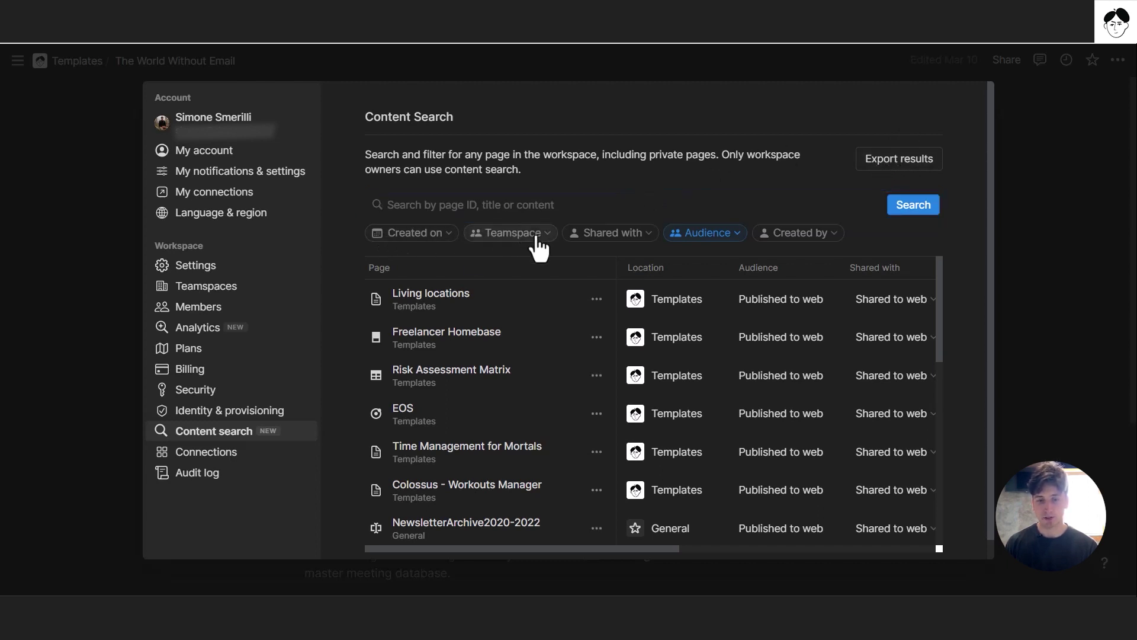
# Tick Private alongside Shared to web in the Audience filter and apply it.
pyautogui.click(727, 237)
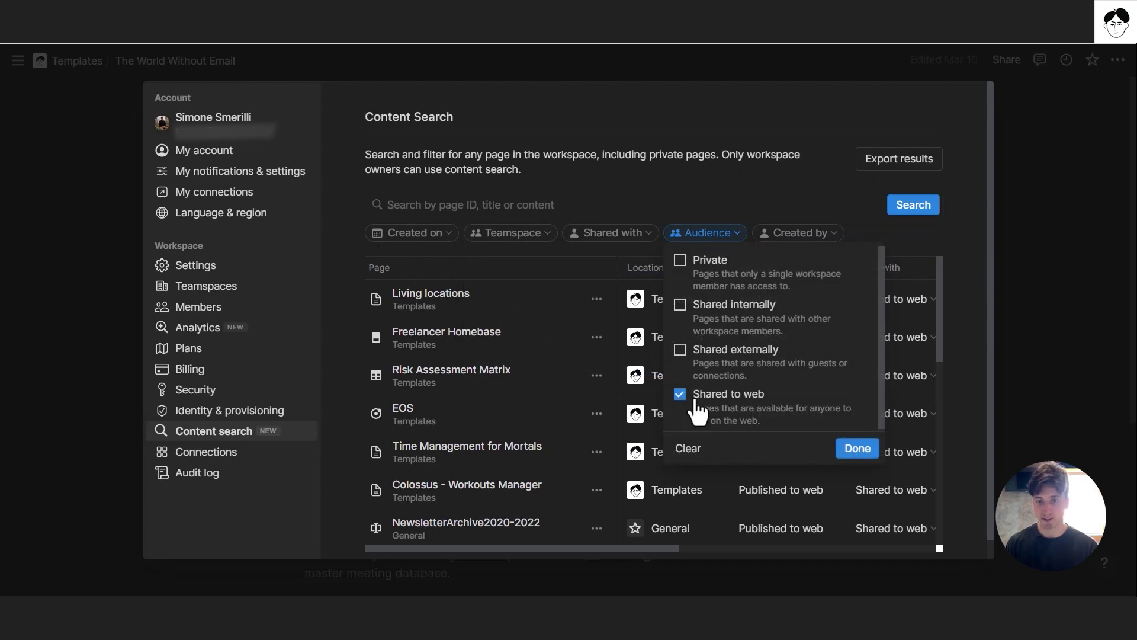
pyautogui.click(685, 265)
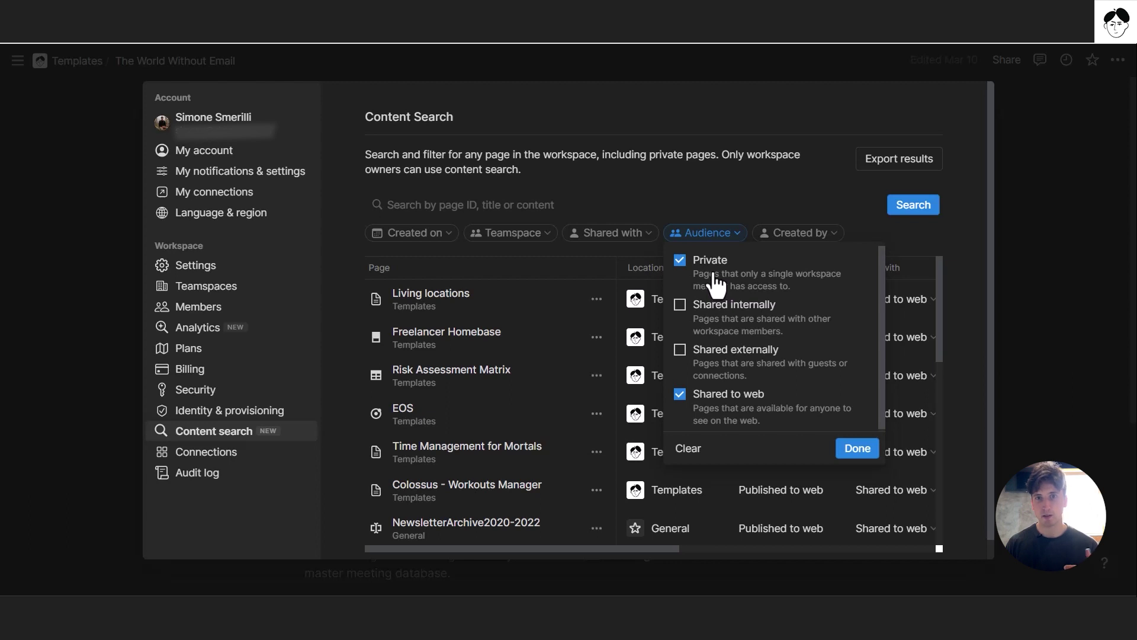
pyautogui.click(704, 199)
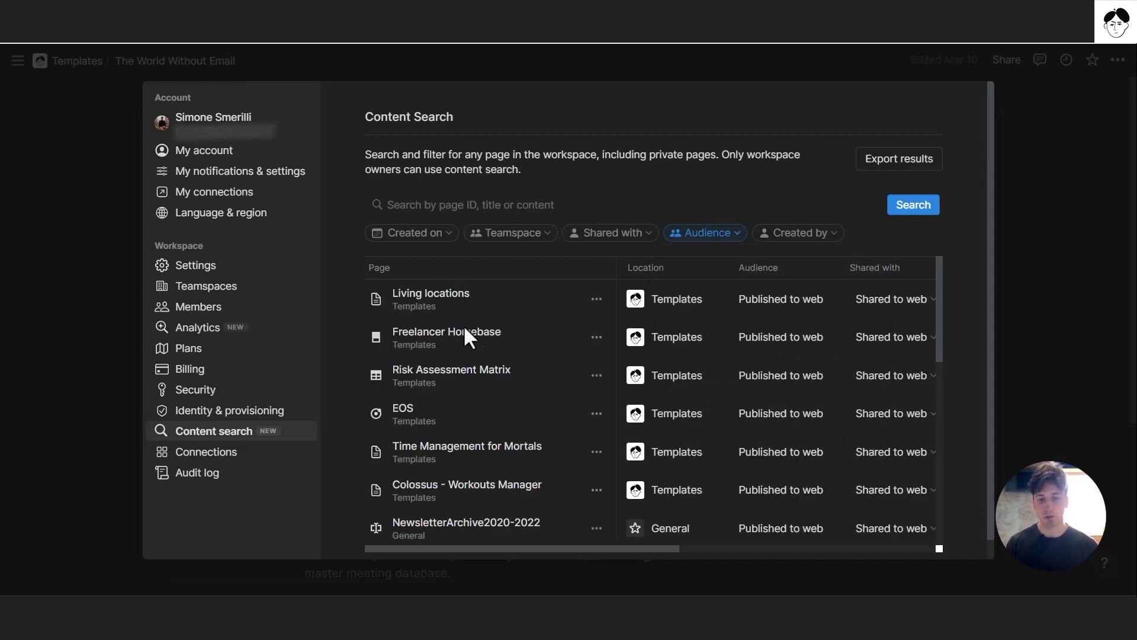
pyautogui.click(595, 300)
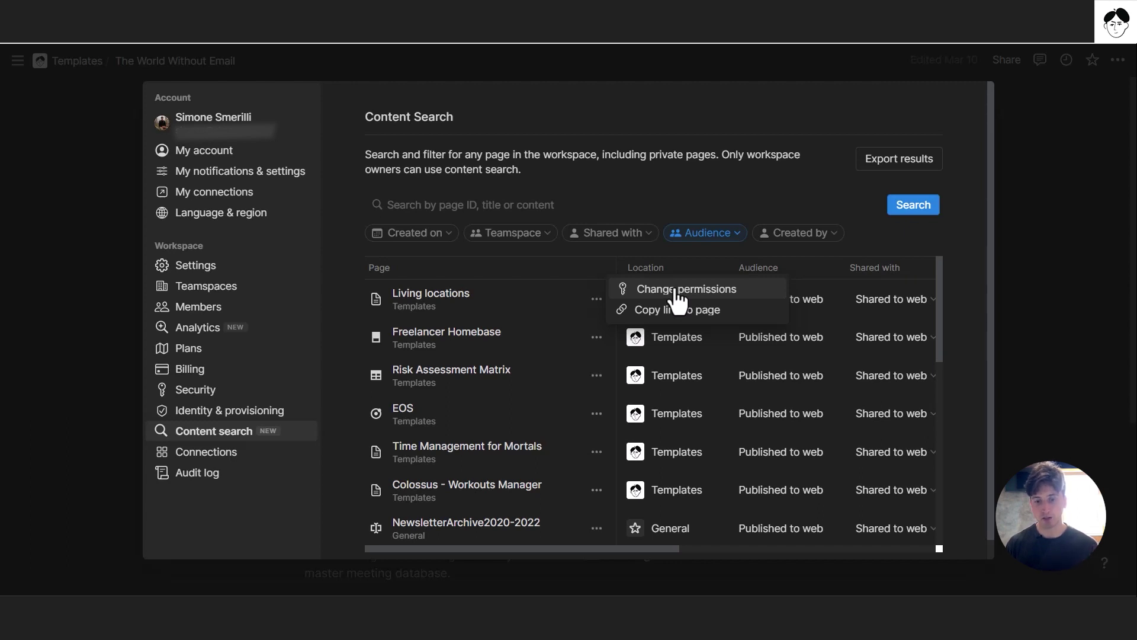
pyautogui.click(670, 341)
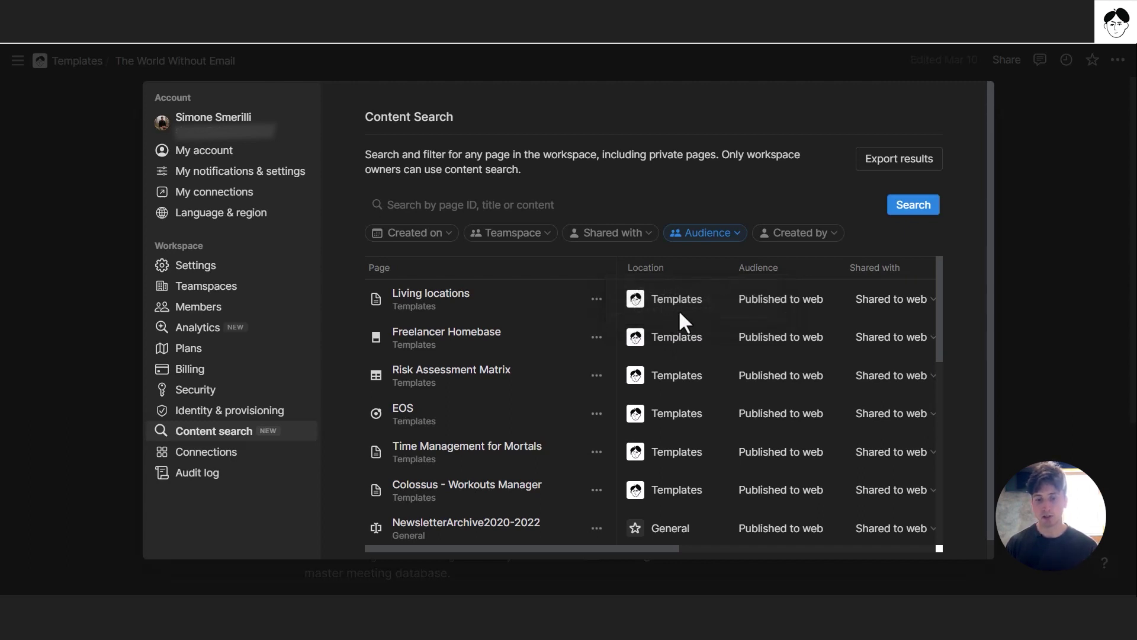
pyautogui.hscroll(6, 681, 320)
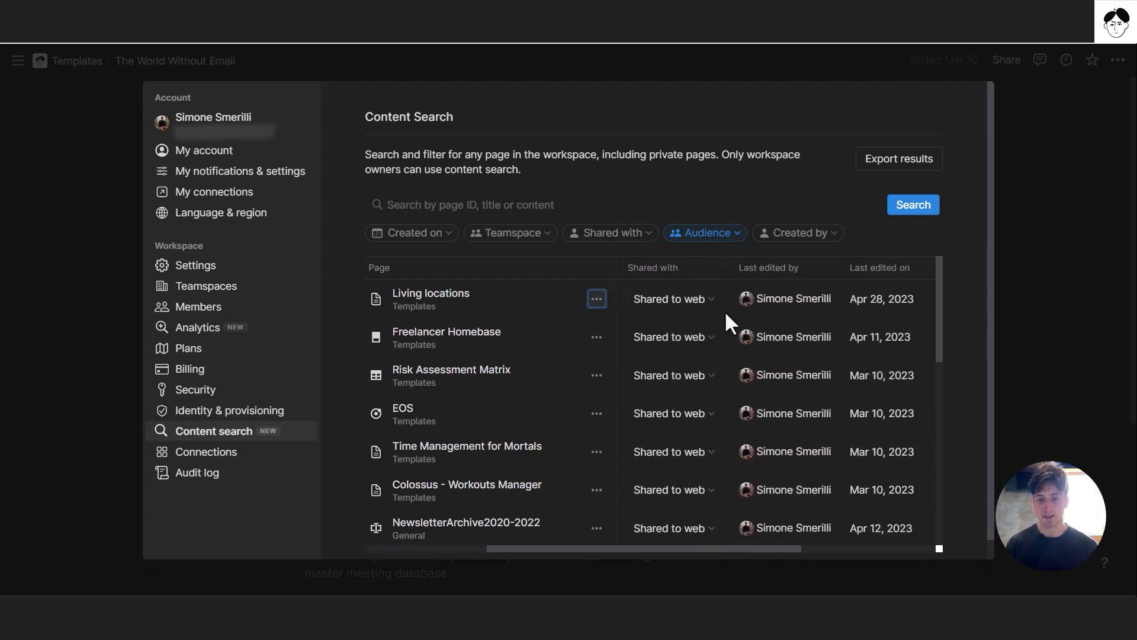
pyautogui.moveTo(724, 311)
pyautogui.hscroll(3, 794, 302)
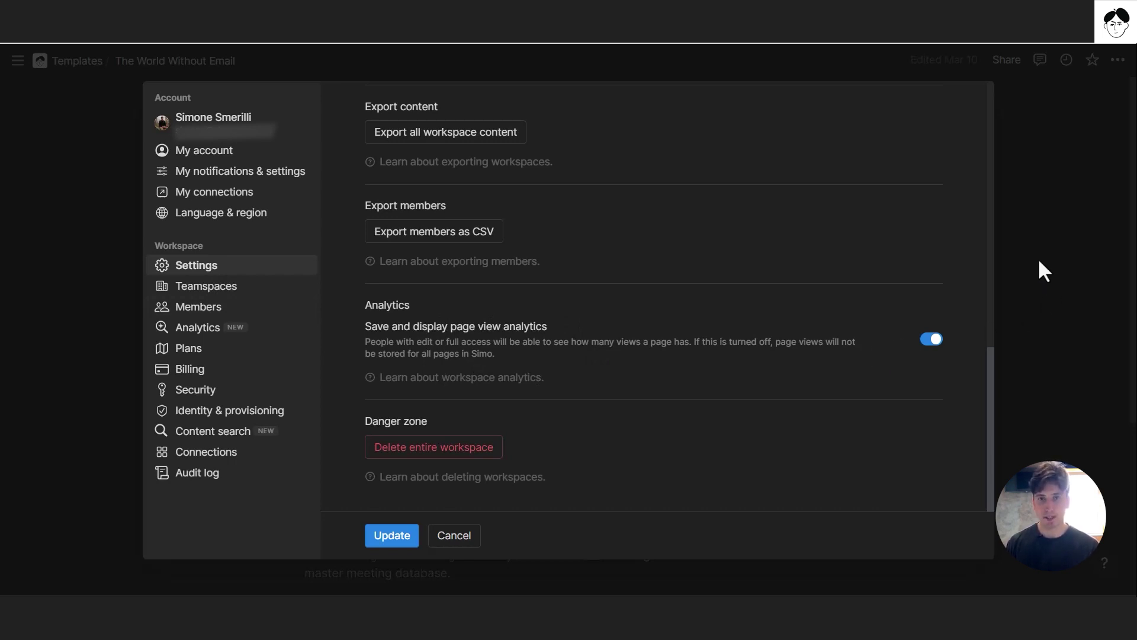
# Close Settings, glance at The World Without Email's analytics, then dismiss the panel.
pyautogui.click(1043, 278)
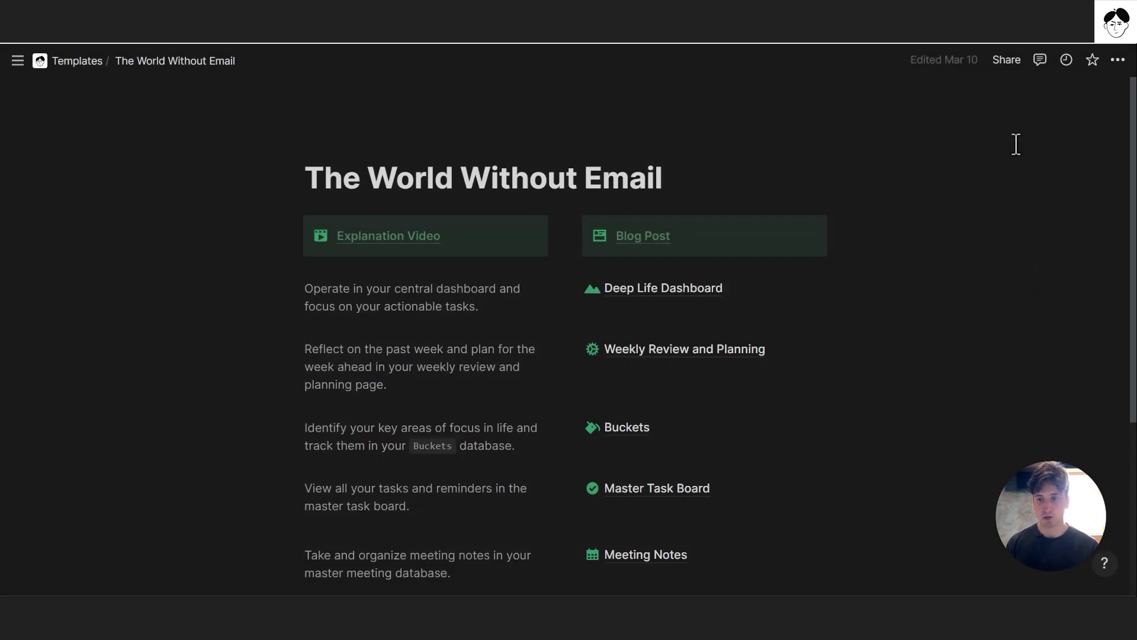
pyautogui.click(1066, 60)
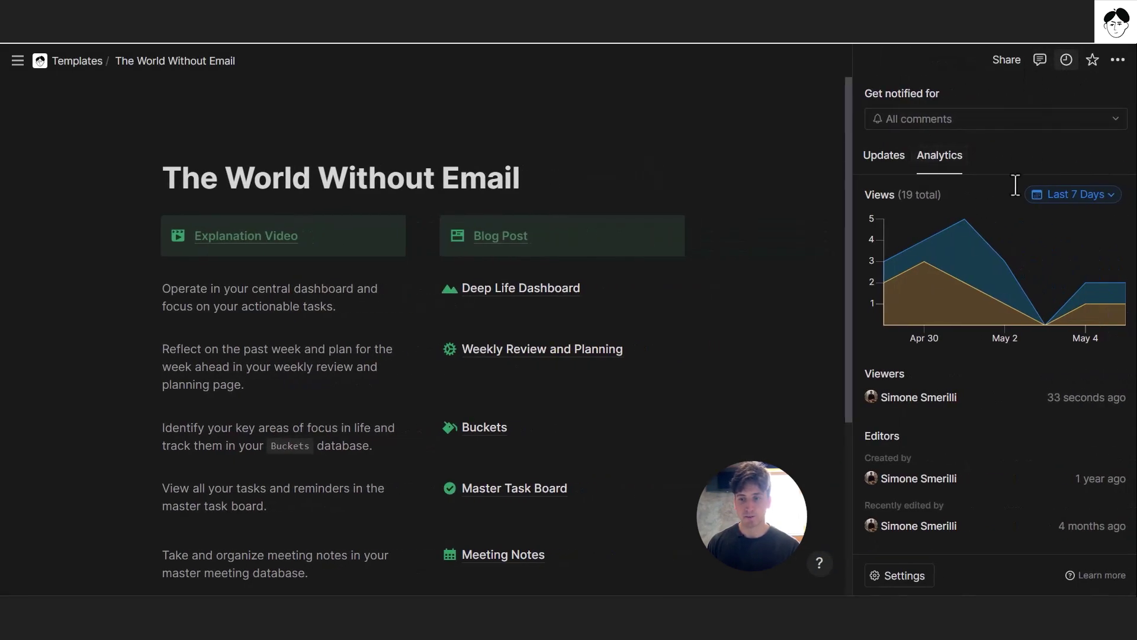
pyautogui.press('Escape')
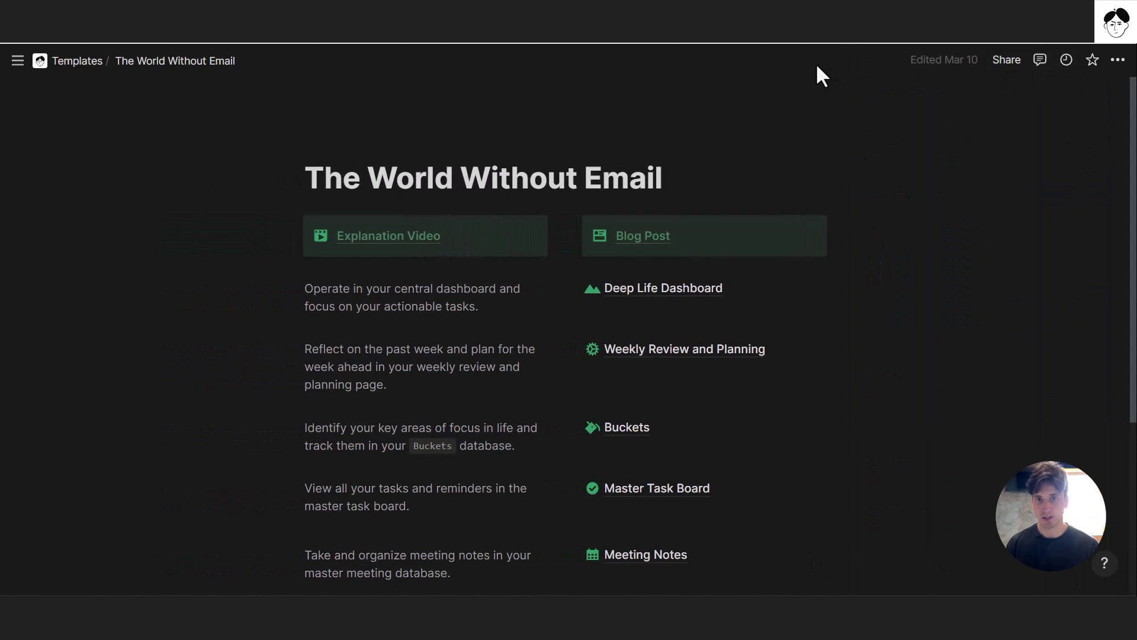